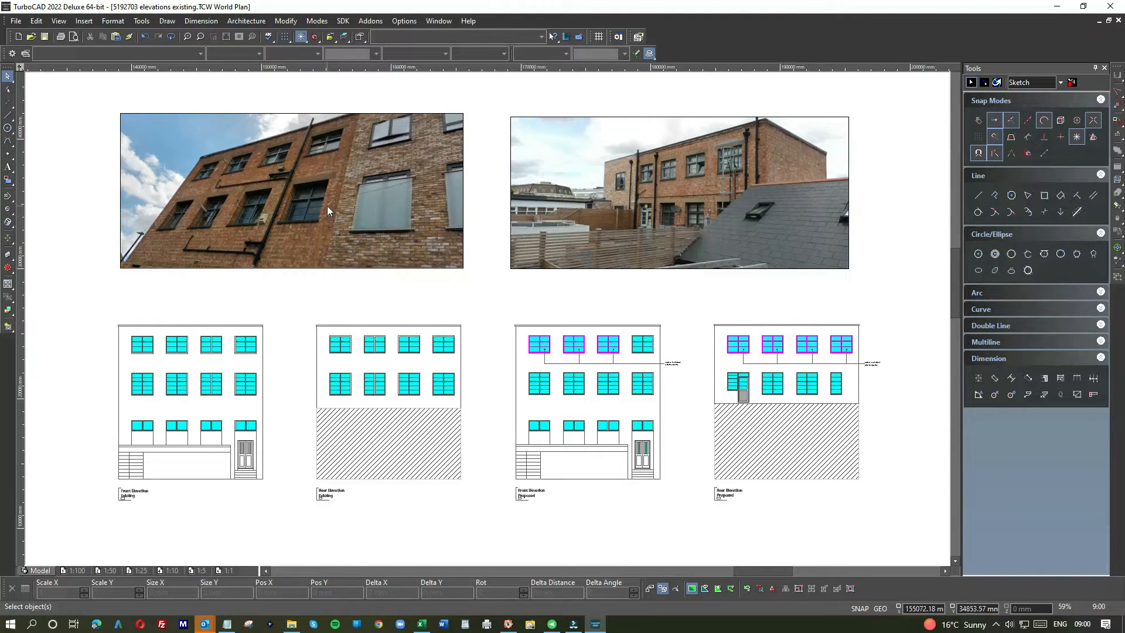
Examine the windows, lintels and brickwork in the front elevation photo, zooming between close-up details and the whole drawing sheet
{"action": "scroll", "coordinate": [328, 205], "scroll_direction": "up", "scroll_amount": 3}
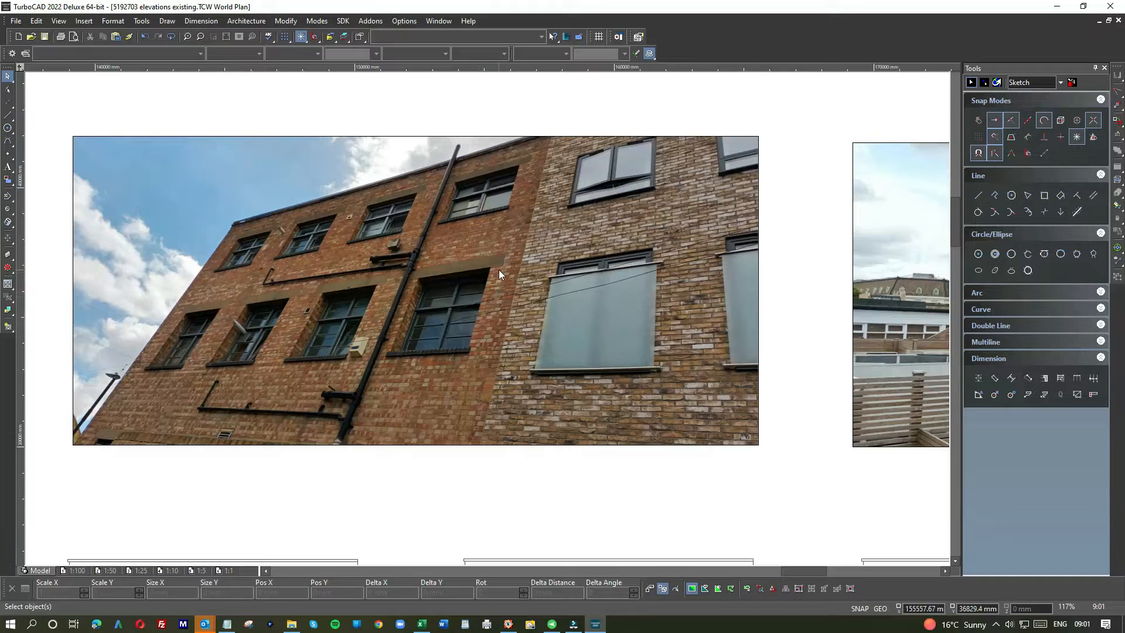
{"action": "scroll", "coordinate": [498, 269], "scroll_direction": "down", "scroll_amount": 3}
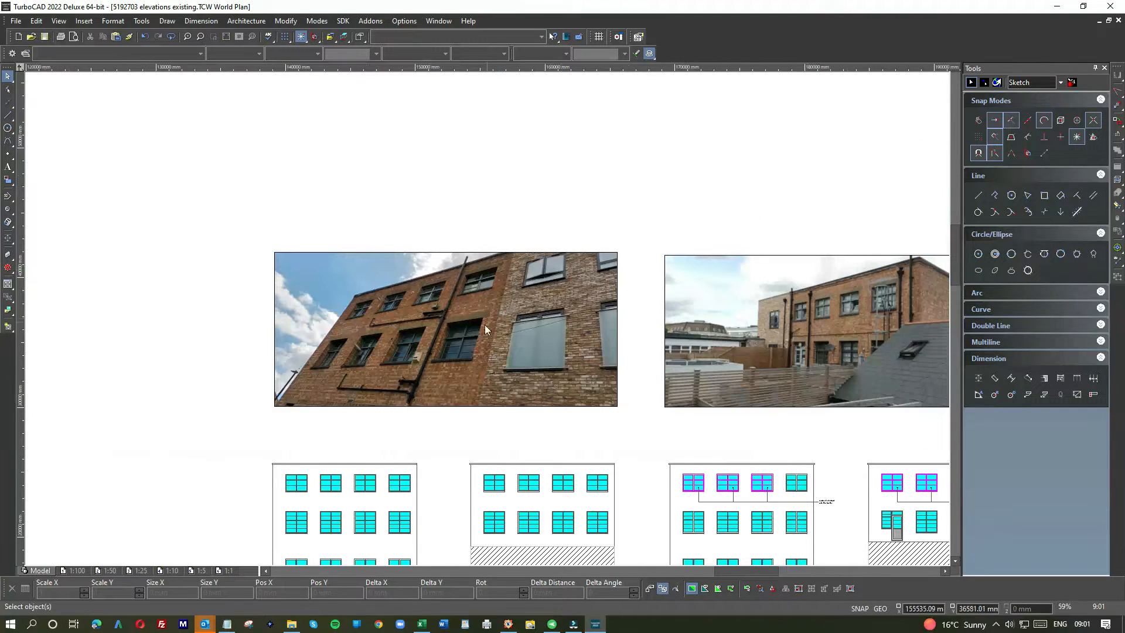
{"action": "scroll", "coordinate": [441, 370], "scroll_direction": "up", "scroll_amount": 6}
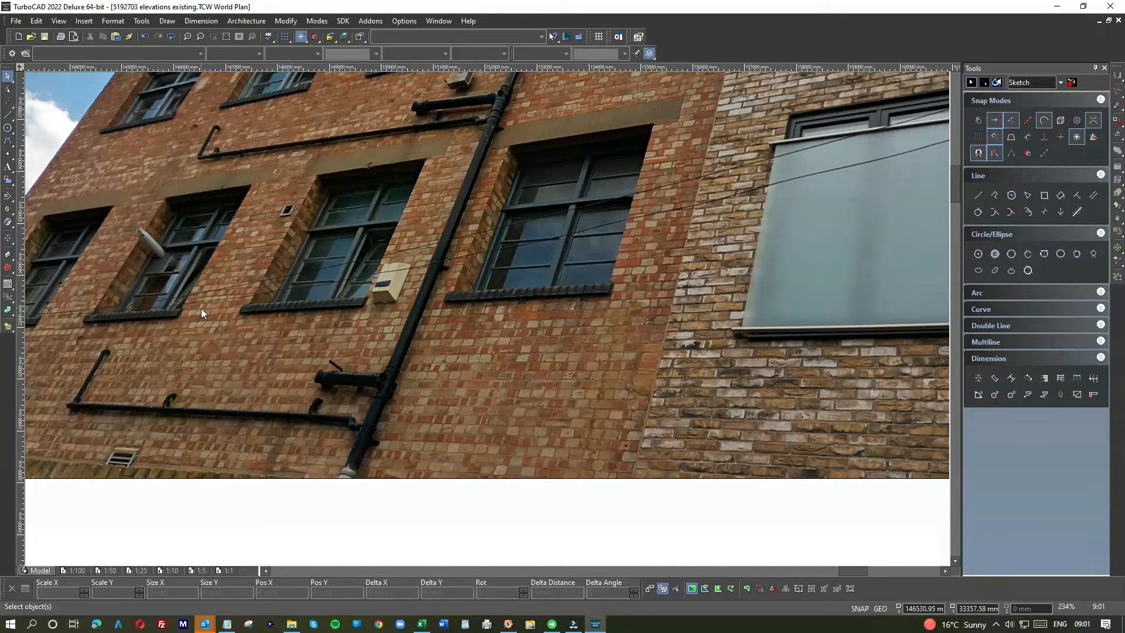
{"action": "scroll", "coordinate": [201, 308], "scroll_direction": "down", "scroll_amount": 3}
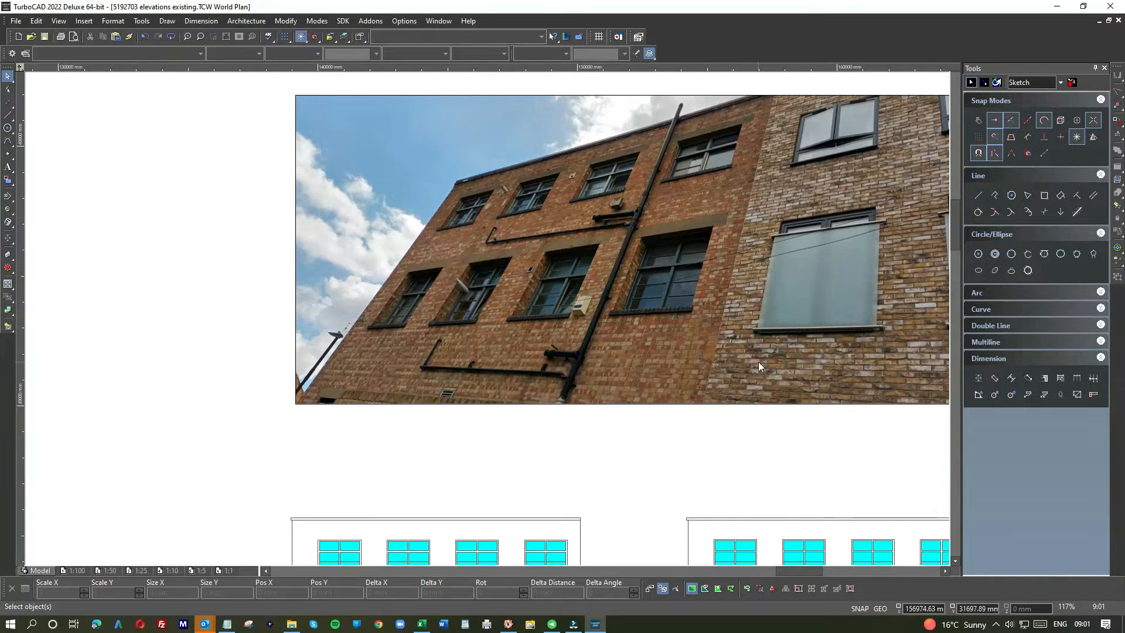
{"action": "scroll", "coordinate": [706, 300], "scroll_direction": "up", "scroll_amount": 6}
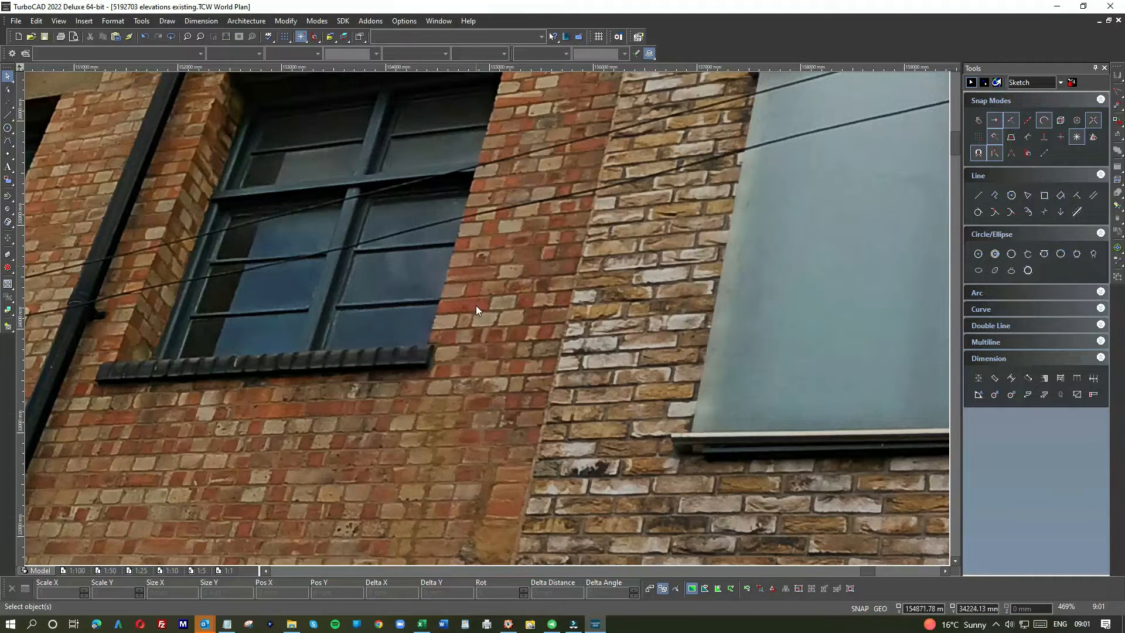
{"action": "scroll", "coordinate": [472, 328], "scroll_direction": "down", "scroll_amount": 2}
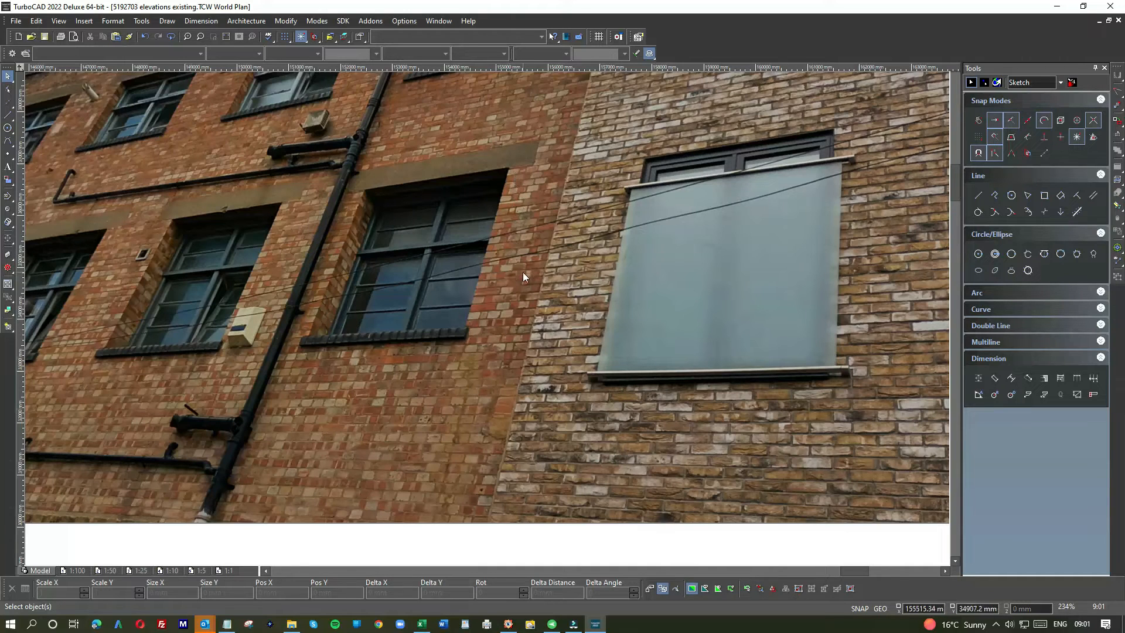
{"action": "scroll", "coordinate": [487, 318], "scroll_direction": "down", "scroll_amount": 2}
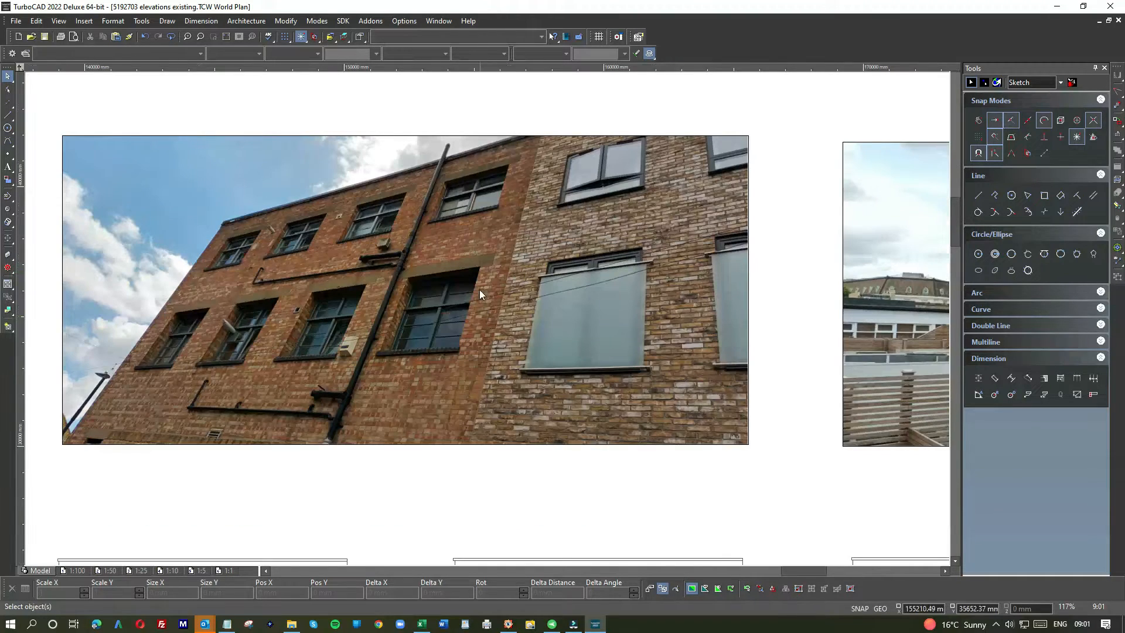
{"action": "scroll", "coordinate": [472, 287], "scroll_direction": "down", "scroll_amount": 2}
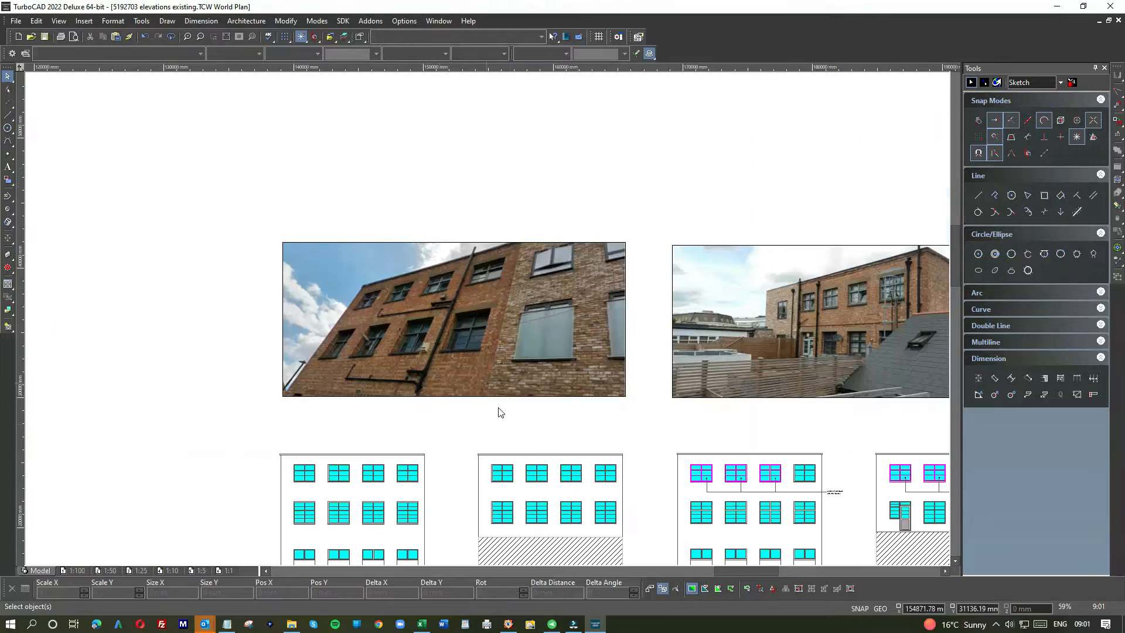
{"action": "scroll", "coordinate": [510, 425], "scroll_direction": "down", "scroll_amount": 2}
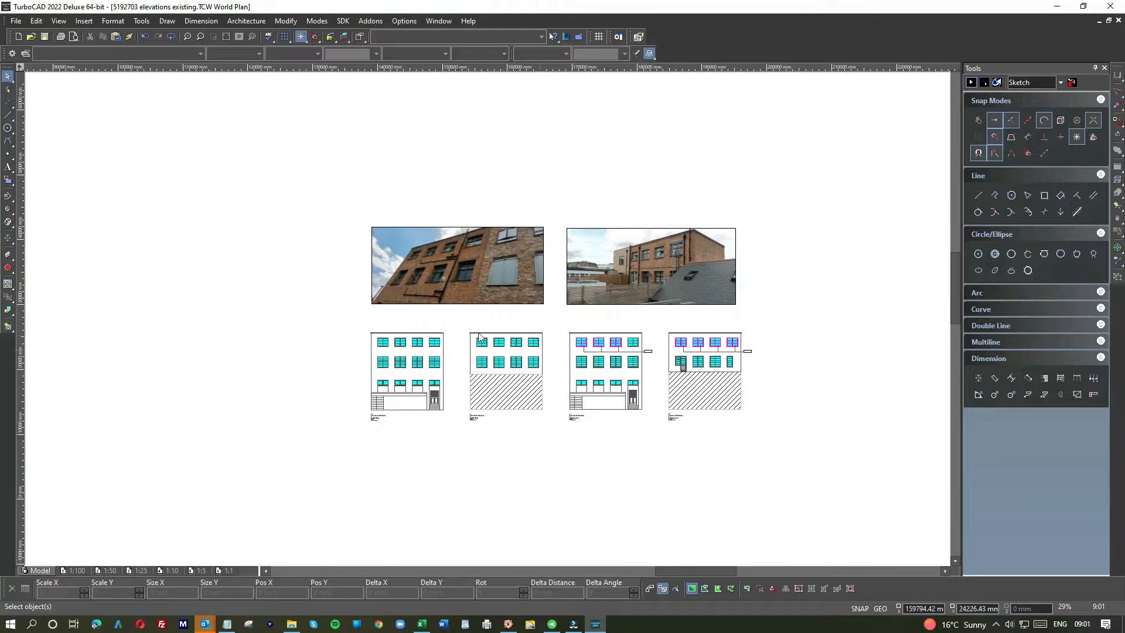
Copy the existing rear elevation with its title and place the duplicate directly below the original
{"action": "left_click_drag", "start_coordinate": [463, 330], "coordinate": [551, 437]}
{"action": "key", "text": "ctrl+c"}
{"action": "left_click", "coordinate": [480, 470]}
{"action": "key", "text": "ctrl+v"}
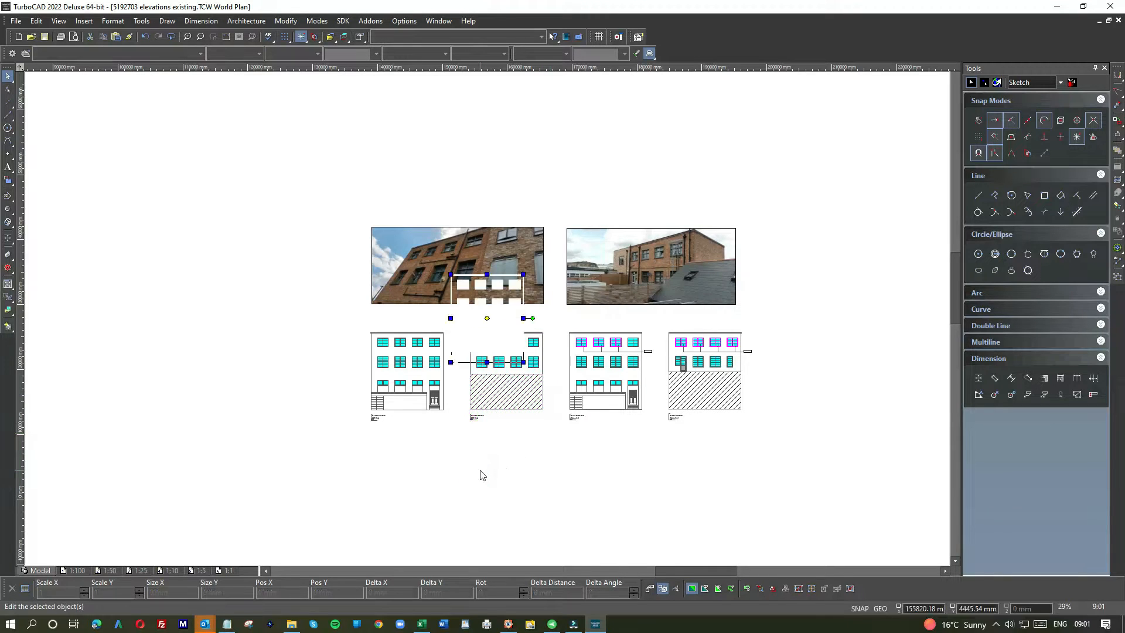
{"action": "left_click_drag", "start_coordinate": [468, 325], "coordinate": [485, 488]}
{"action": "left_click", "coordinate": [551, 481]}
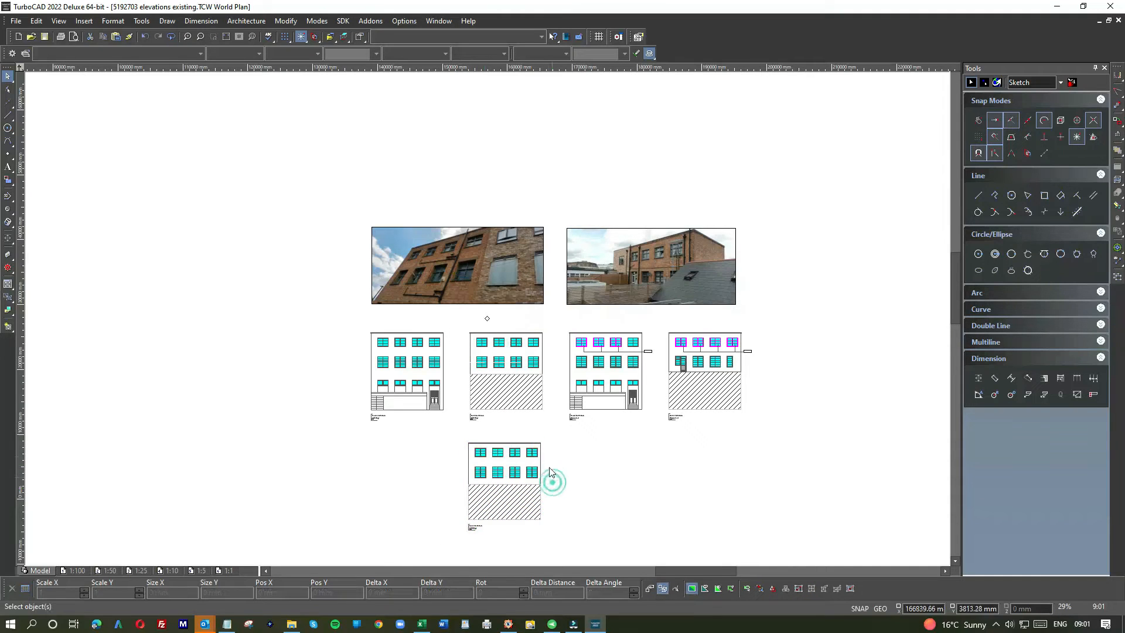
Draw short vertical marker lines above the upper-left corners of the copied elevation's four top-row windows, plus a horizontal one beside the first window
{"action": "scroll", "coordinate": [544, 457], "scroll_direction": "up", "scroll_amount": 1}
{"action": "scroll", "coordinate": [372, 308], "scroll_direction": "up", "scroll_amount": 2}
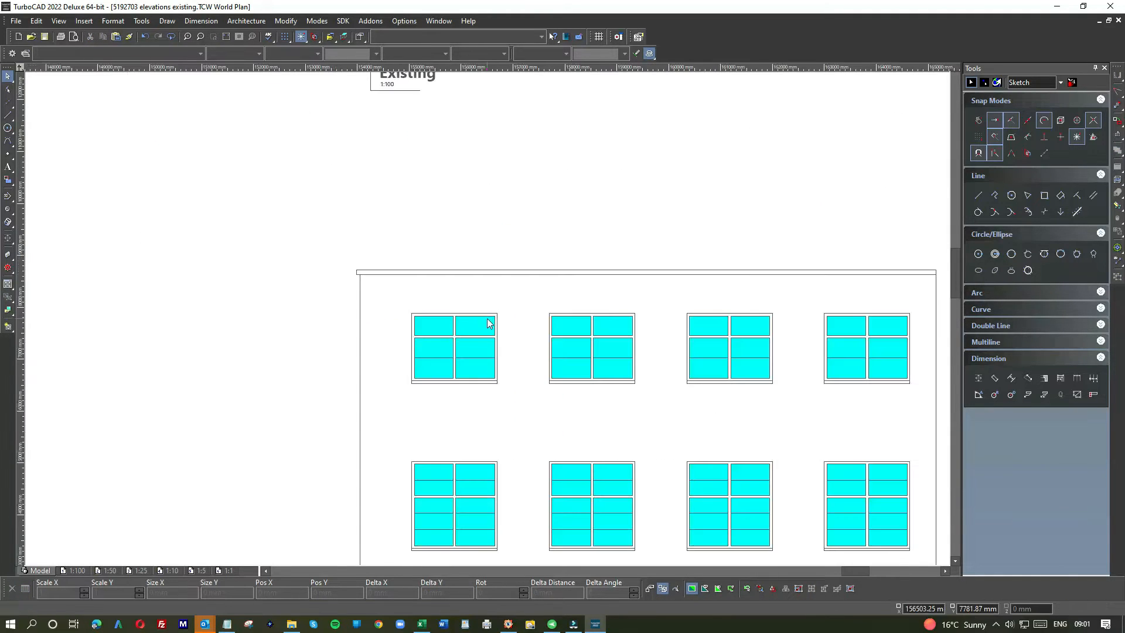
{"action": "left_click", "coordinate": [8, 117]}
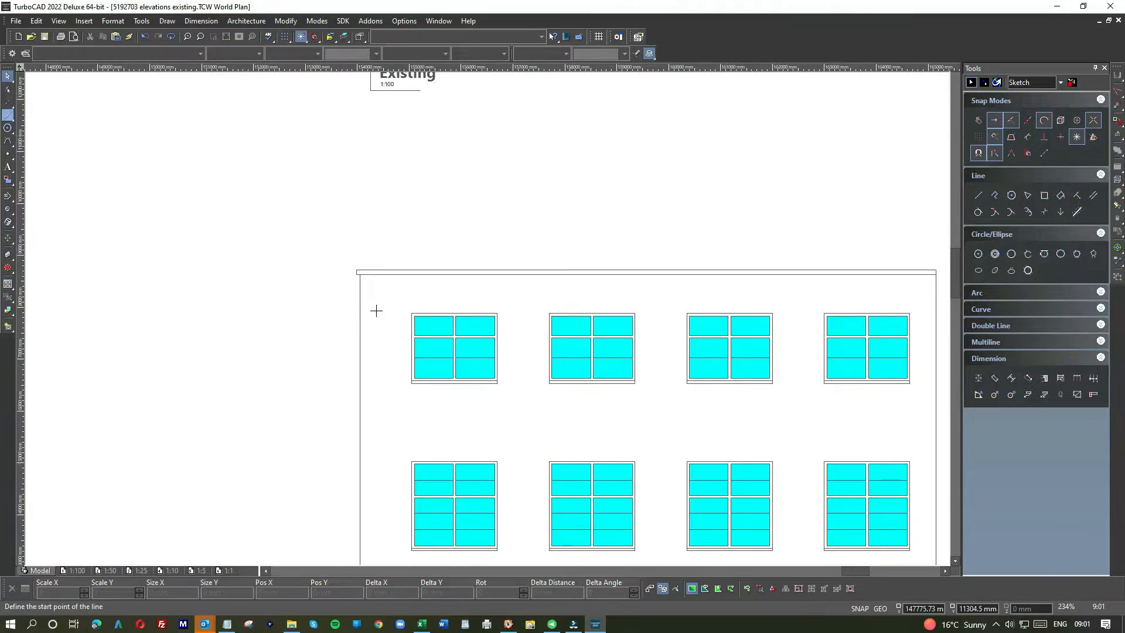
{"action": "left_click", "coordinate": [412, 312]}
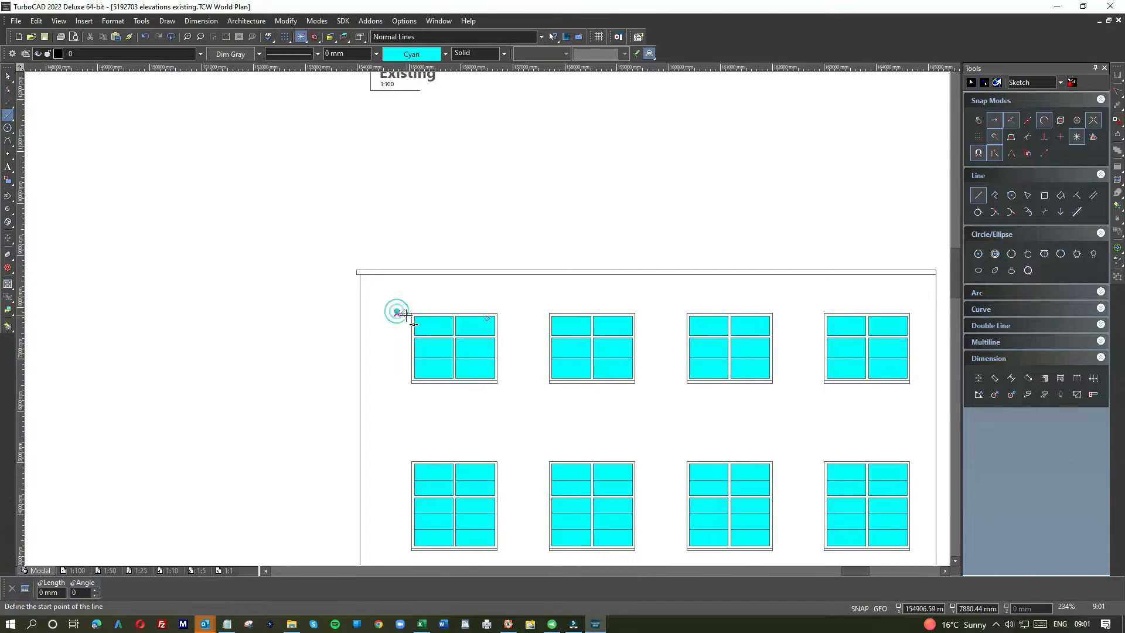
{"action": "left_click", "coordinate": [397, 312]}
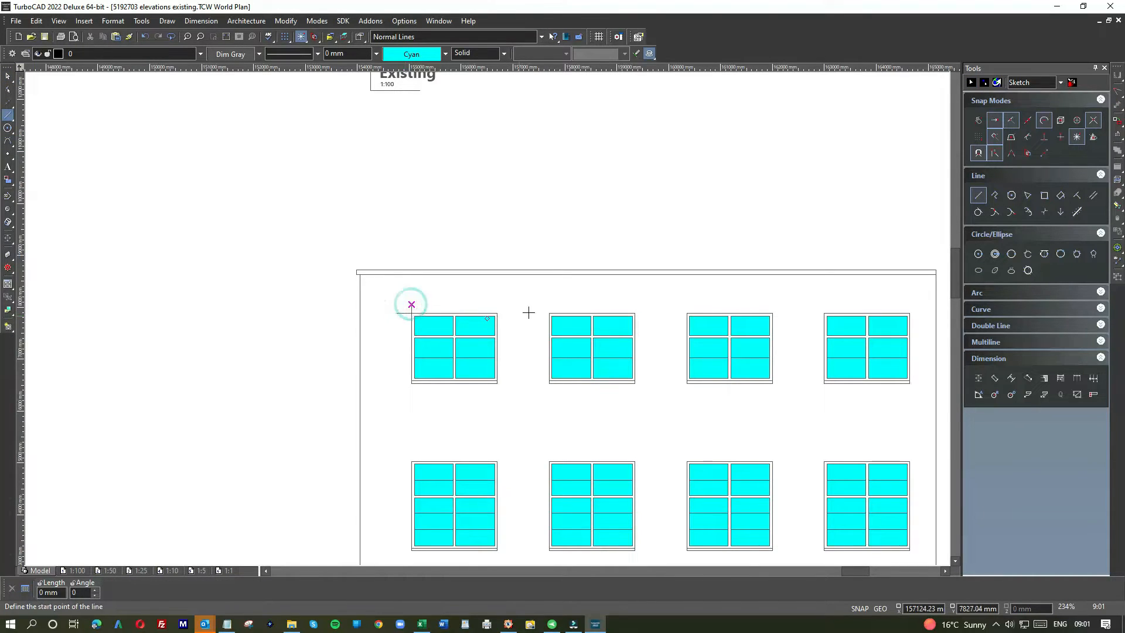
{"action": "left_click", "coordinate": [548, 312]}
{"action": "left_click", "coordinate": [547, 302]}
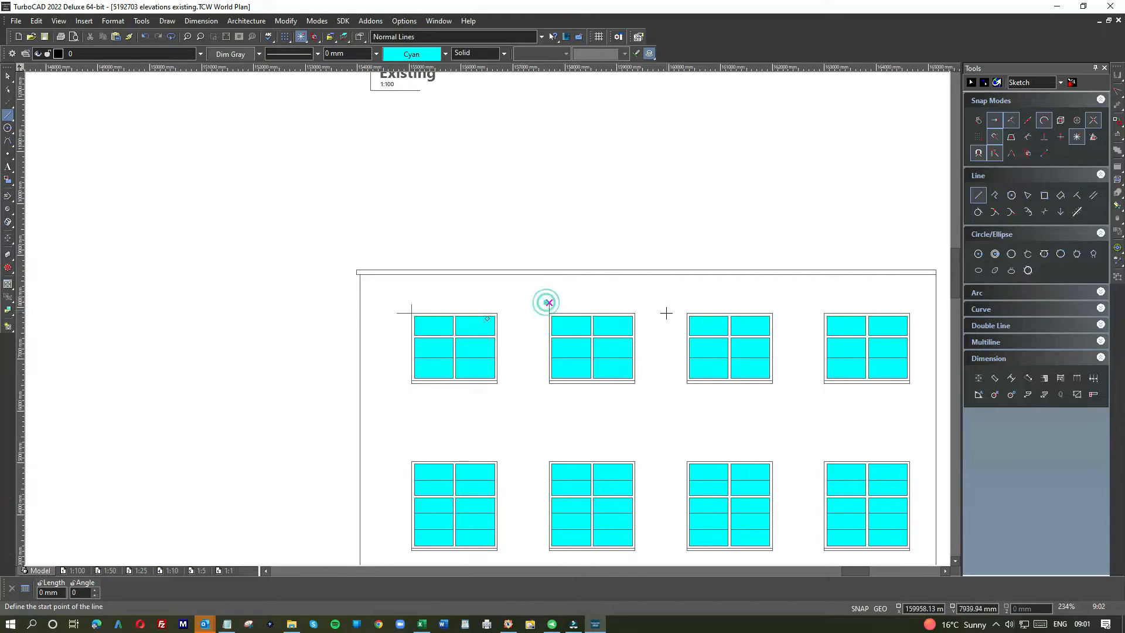
{"action": "left_click", "coordinate": [824, 313]}
{"action": "left_click", "coordinate": [824, 303]}
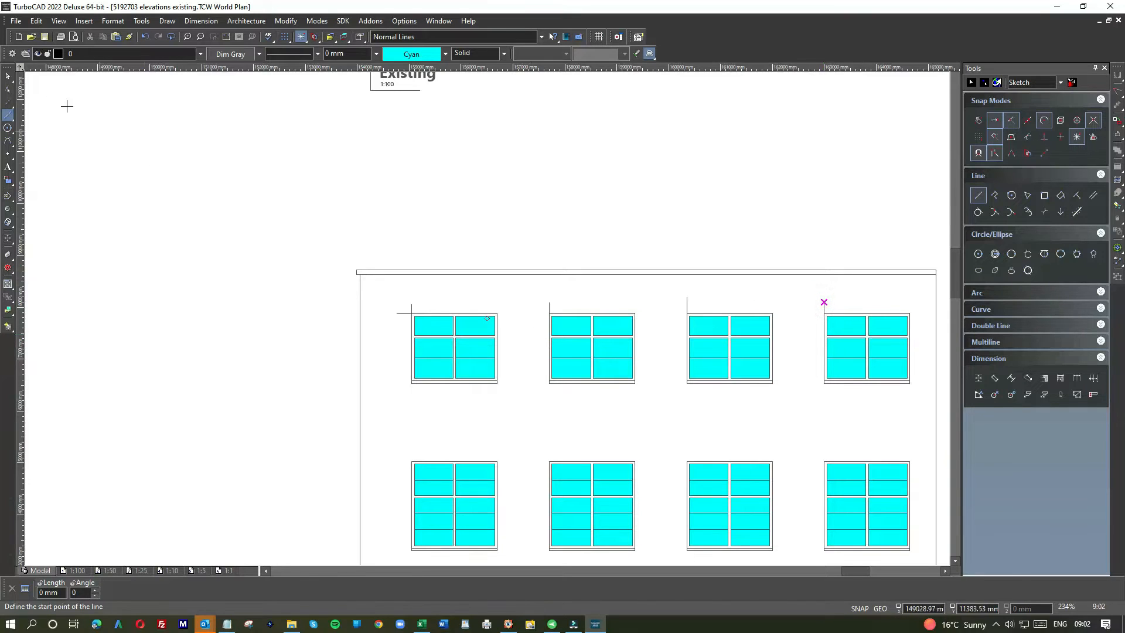
{"action": "left_click", "coordinate": [8, 76]}
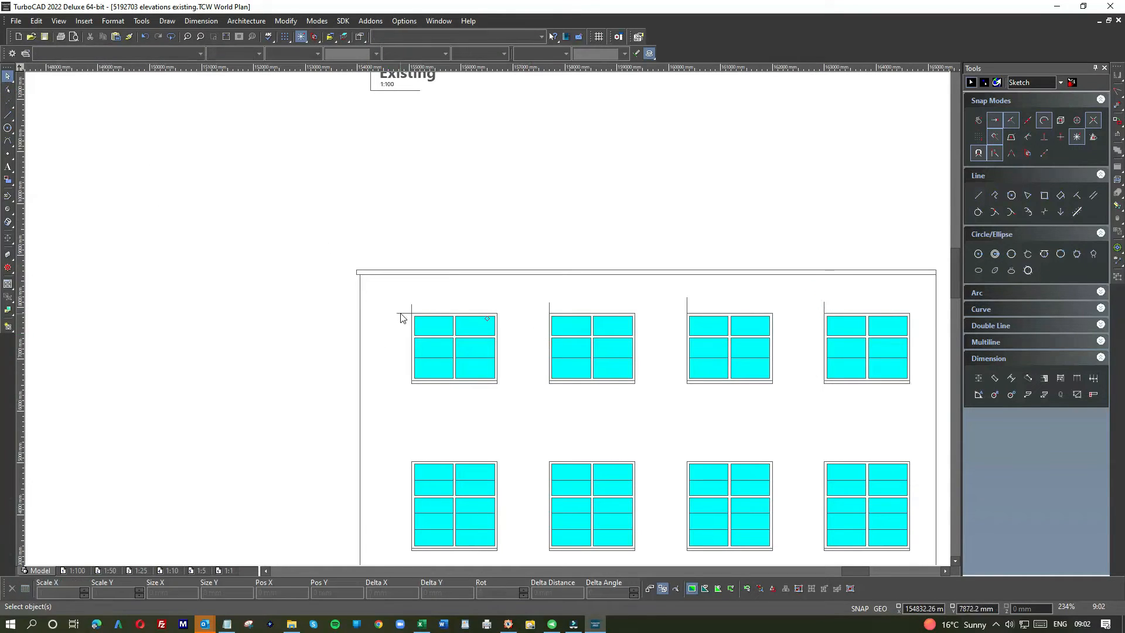
Delete the first three top-row windows from the copied rear elevation, keeping their vertical marker lines
{"action": "left_click_drag", "start_coordinate": [393, 315], "coordinate": [503, 400]}
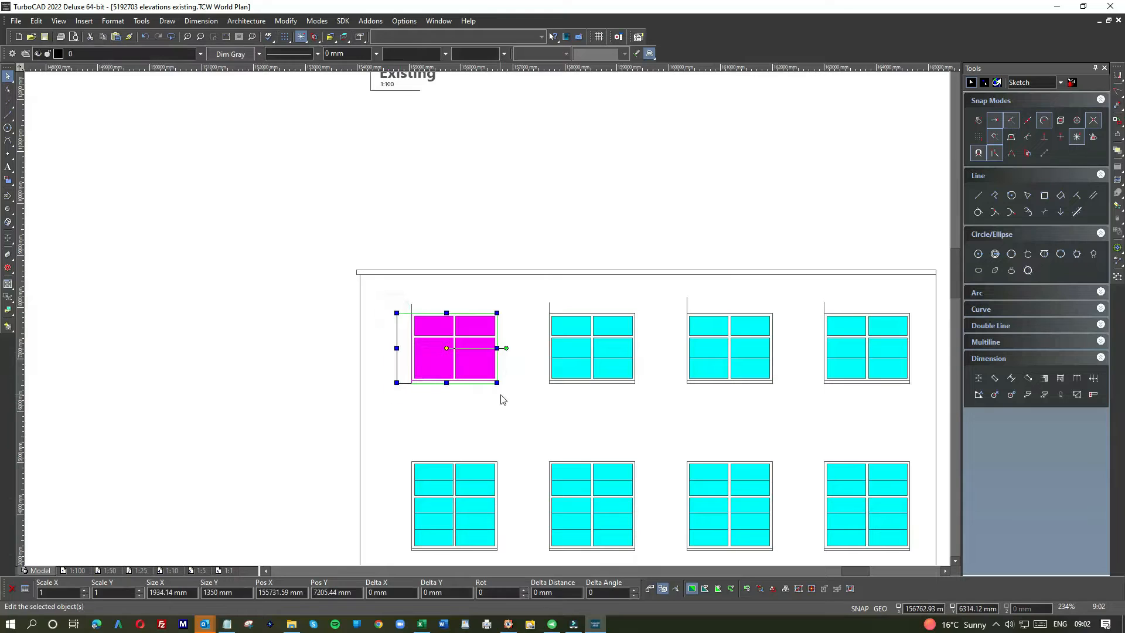
{"action": "key", "text": "Delete"}
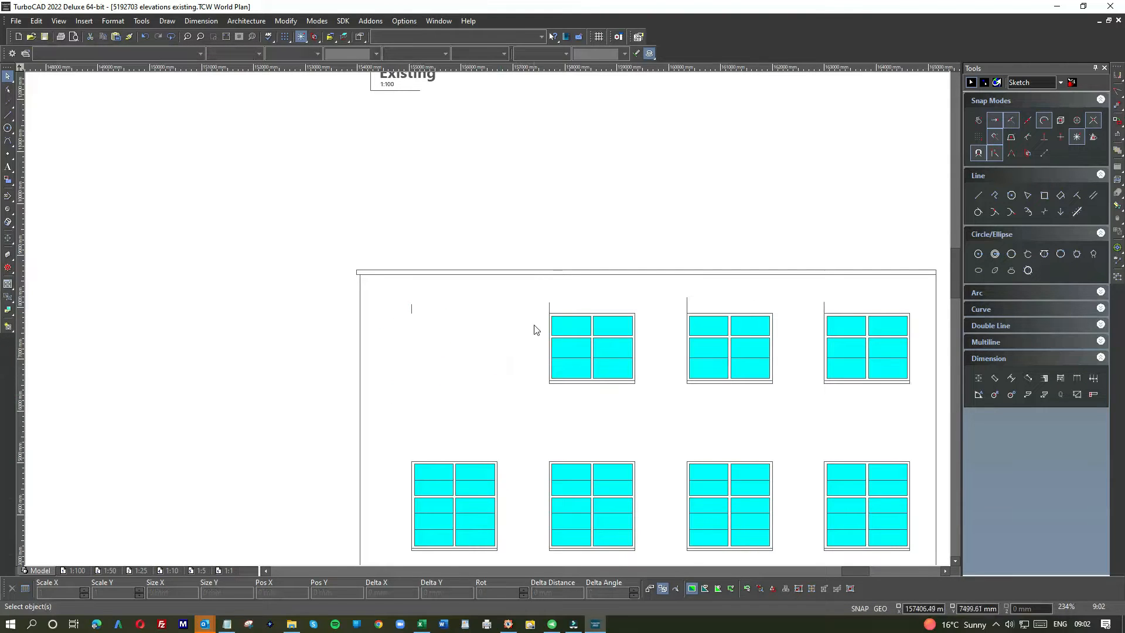
{"action": "left_click_drag", "start_coordinate": [539, 306], "coordinate": [680, 448]}
{"action": "key", "text": "Delete"}
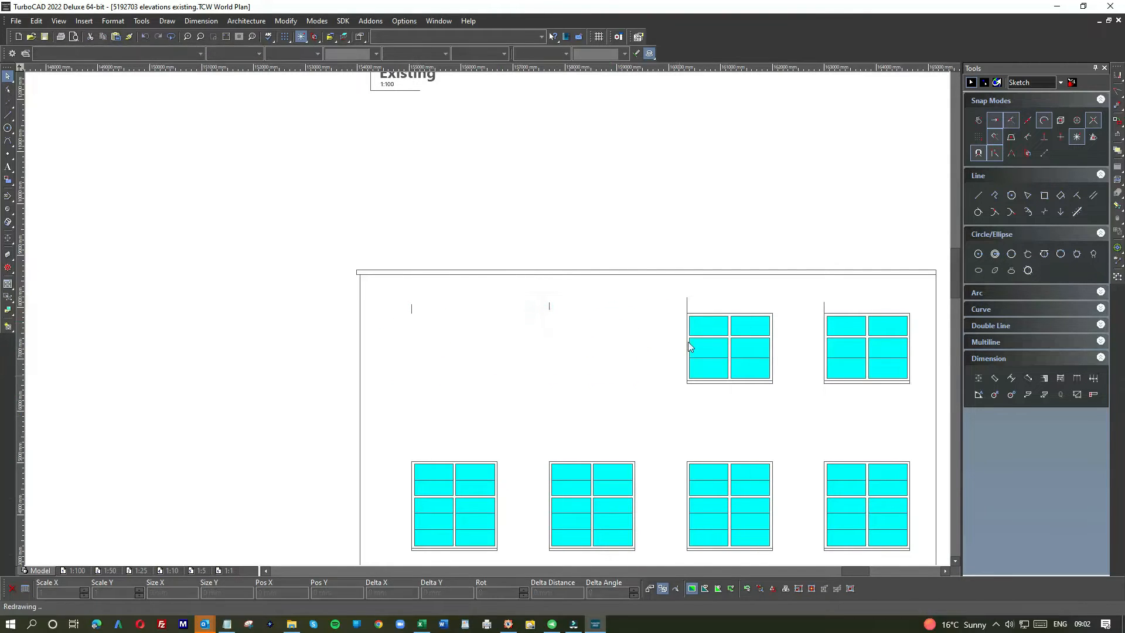
{"action": "left_click_drag", "start_coordinate": [680, 310], "coordinate": [791, 403]}
{"action": "key", "text": "Delete"}
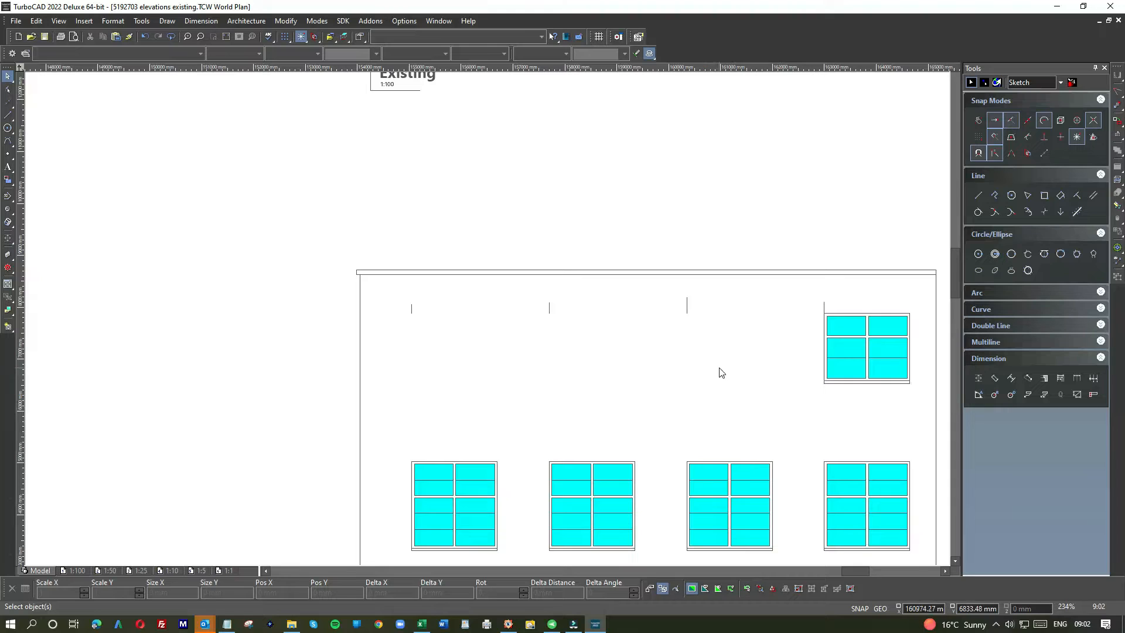
Delete the cyan glazing fills from both top panes and the middle-left pane of the fourth top-row window
{"action": "left_click", "coordinate": [840, 327]}
{"action": "key", "text": "Delete"}
{"action": "left_click", "coordinate": [880, 326]}
{"action": "key", "text": "Delete"}
{"action": "right_click", "coordinate": [854, 339]}
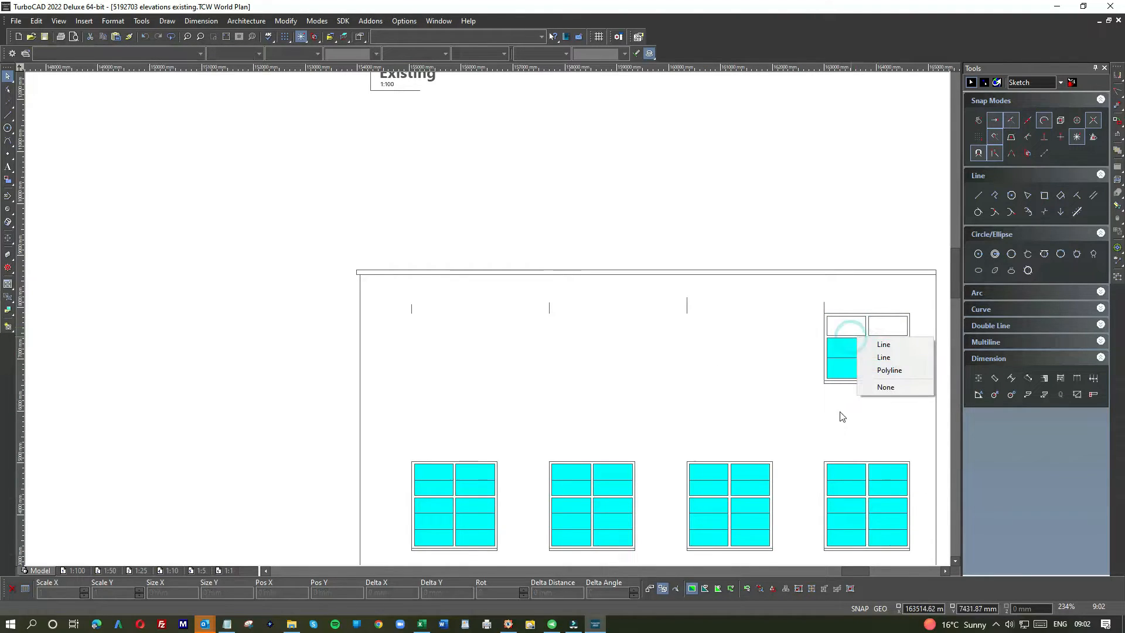
{"action": "left_click", "coordinate": [838, 347]}
{"action": "key", "text": "Delete"}
Delete the cyan glazing fills from the middle-right pane and both bottom panes of the fourth top-row window
{"action": "right_click", "coordinate": [898, 353]}
{"action": "left_click", "coordinate": [888, 345]}
{"action": "key", "text": "Delete"}
{"action": "right_click", "coordinate": [885, 367]}
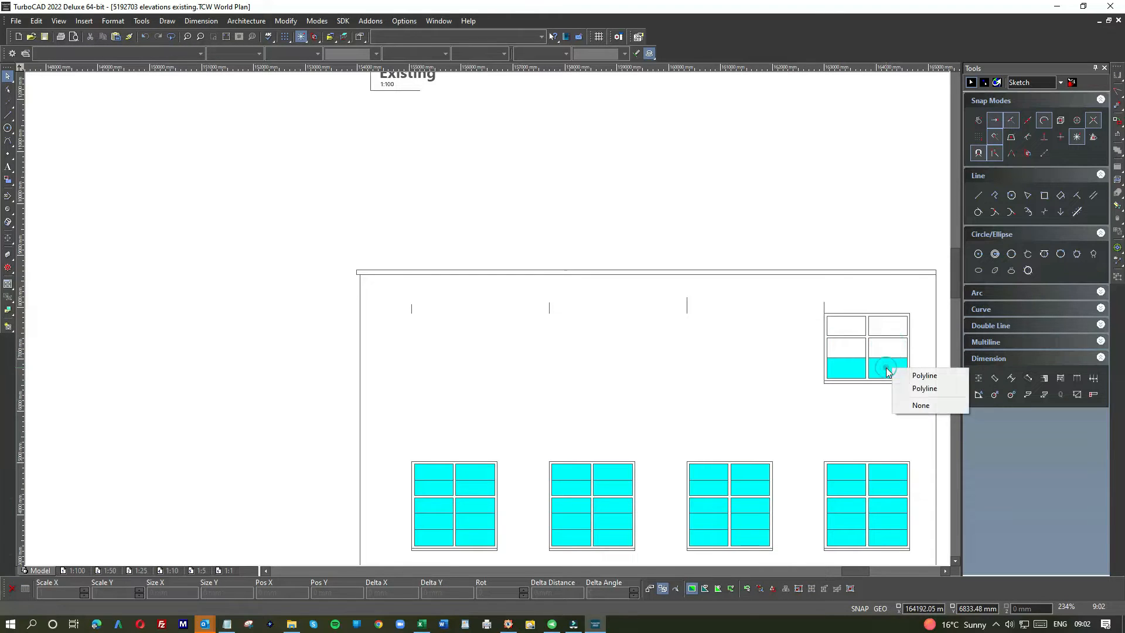
{"action": "right_click", "coordinate": [886, 368]}
{"action": "left_click", "coordinate": [898, 375]}
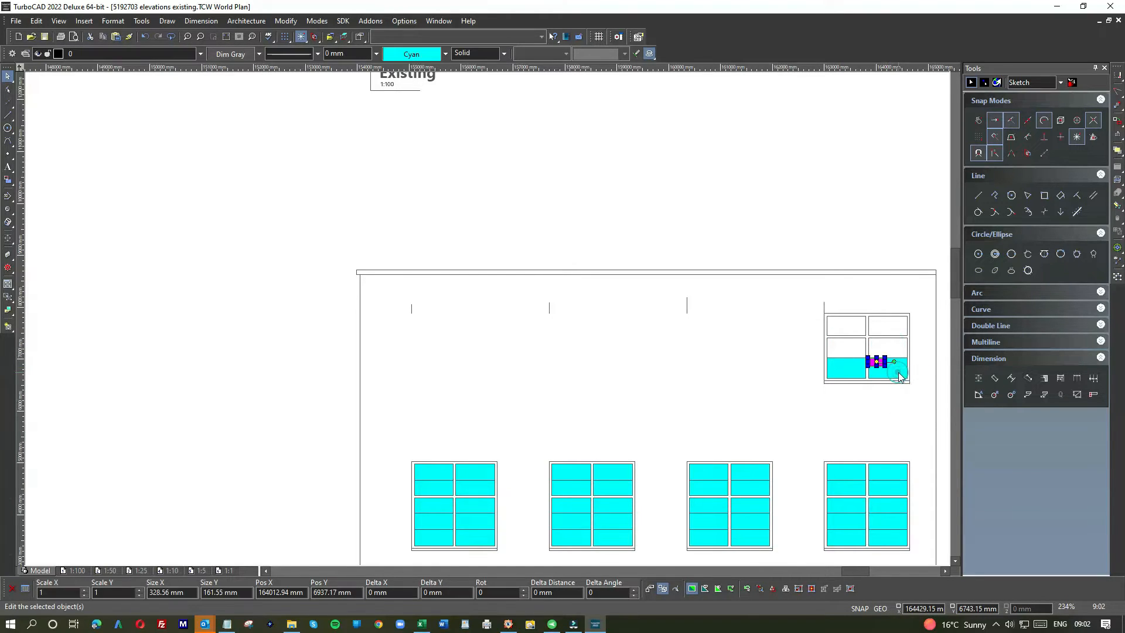
{"action": "left_click", "coordinate": [887, 369]}
{"action": "key", "text": "Delete"}
{"action": "left_click", "coordinate": [843, 367]}
{"action": "key", "text": "Delete"}
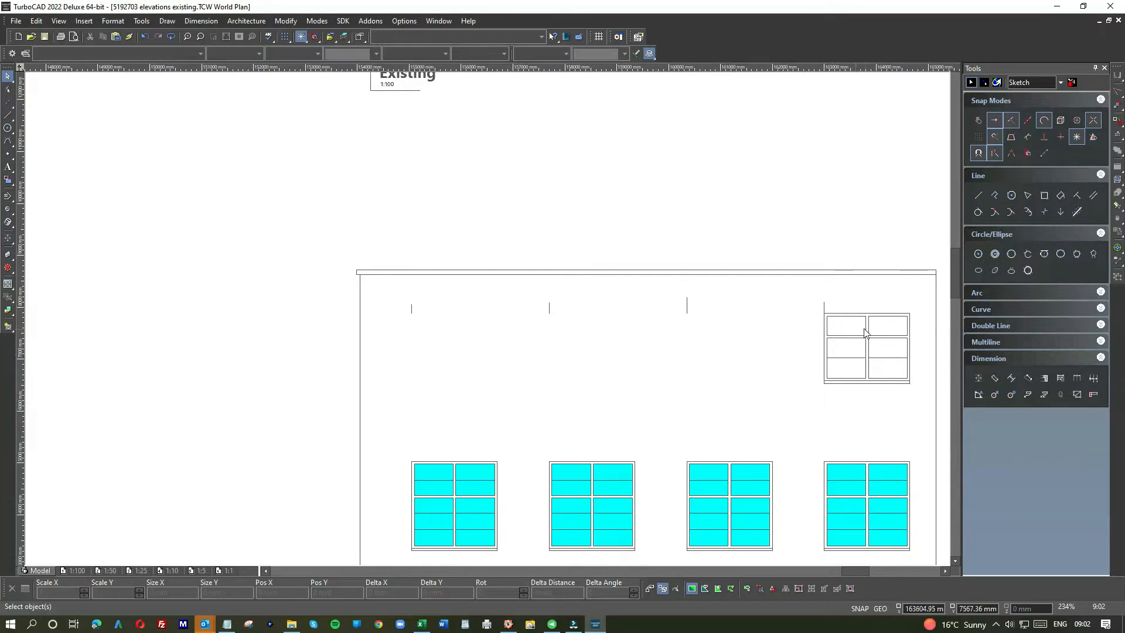
Examine the upper-floor windows and caged ladder in the rear photo against the elevation drawings
{"action": "scroll", "coordinate": [484, 321], "scroll_direction": "down", "scroll_amount": 5}
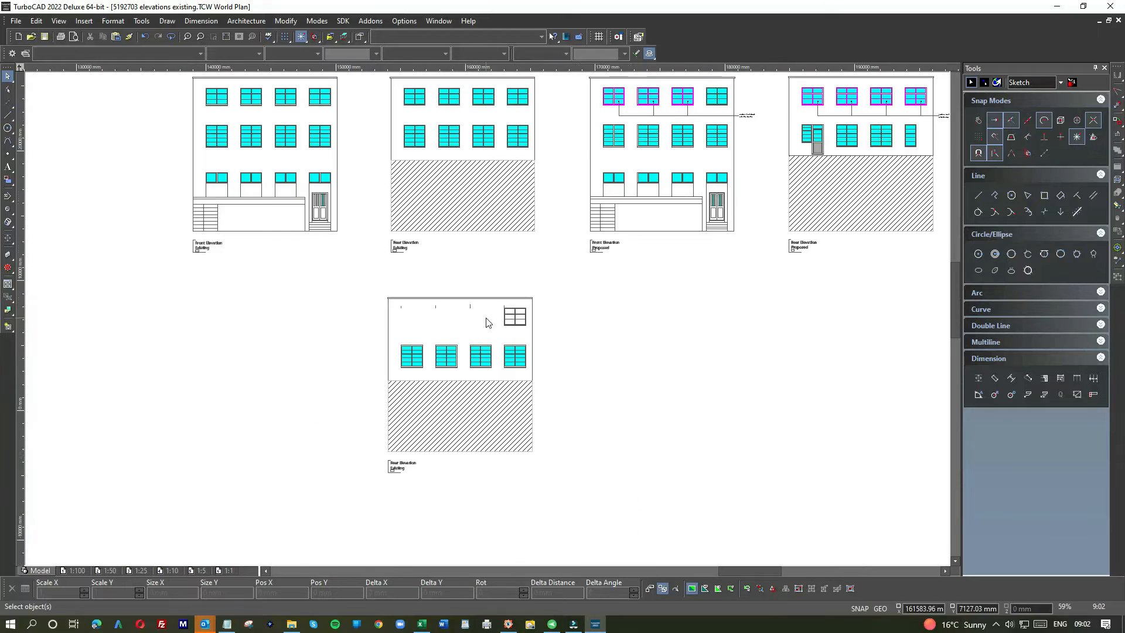
{"action": "scroll", "coordinate": [551, 157], "scroll_direction": "down", "scroll_amount": 2}
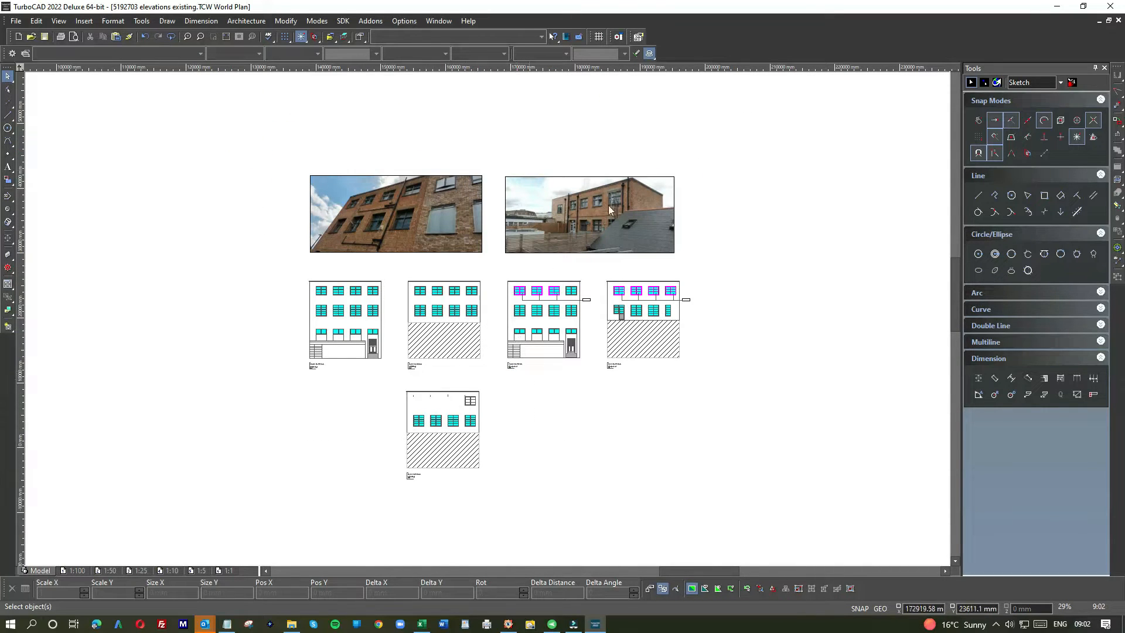
{"action": "scroll", "coordinate": [615, 212], "scroll_direction": "up", "scroll_amount": 5}
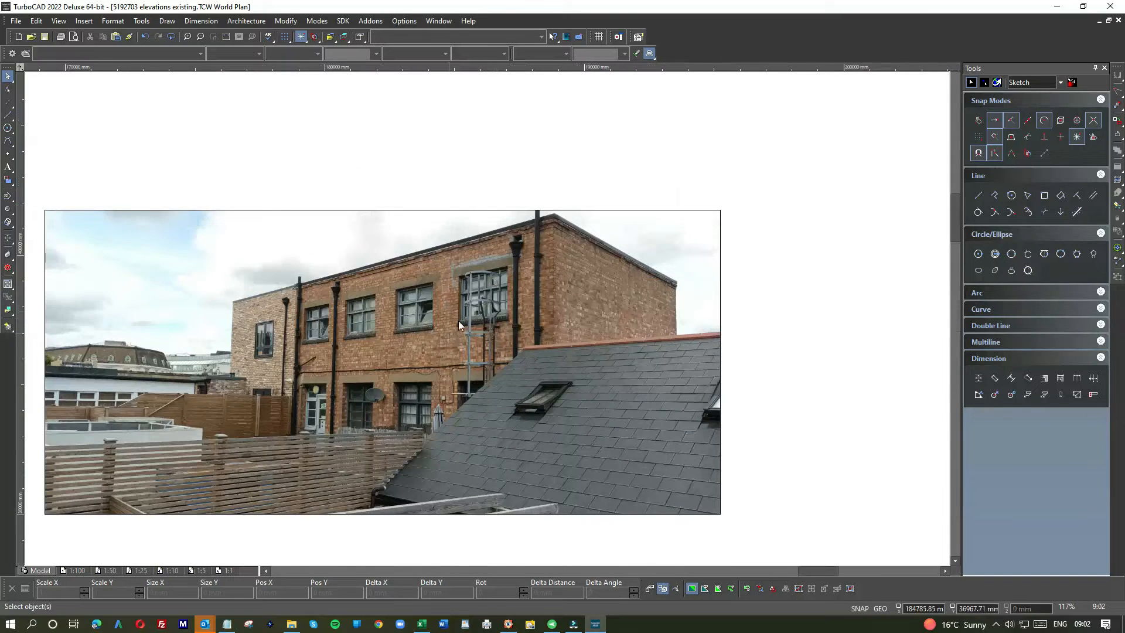
{"action": "scroll", "coordinate": [487, 318], "scroll_direction": "up", "scroll_amount": 2}
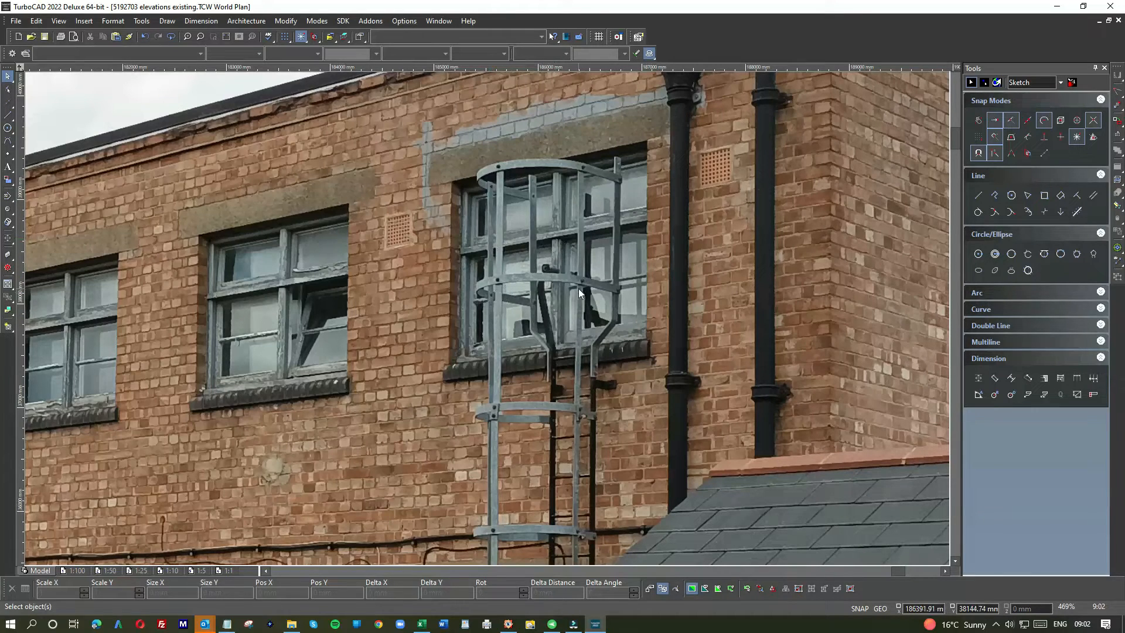
{"action": "scroll", "coordinate": [378, 343], "scroll_direction": "down", "scroll_amount": 10}
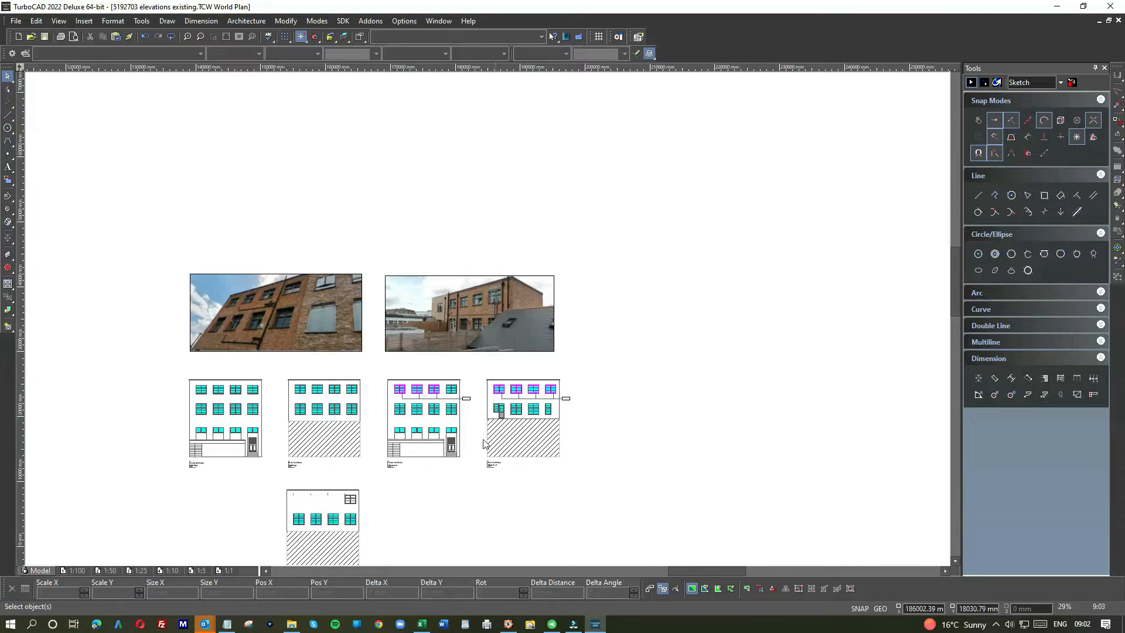
{"action": "scroll", "coordinate": [449, 465], "scroll_direction": "down", "scroll_amount": 2}
Undo the deletions of the six cyan glazing fills in the fourth top-row window of the copied rear elevation
{"action": "scroll", "coordinate": [490, 324], "scroll_direction": "up", "scroll_amount": 5}
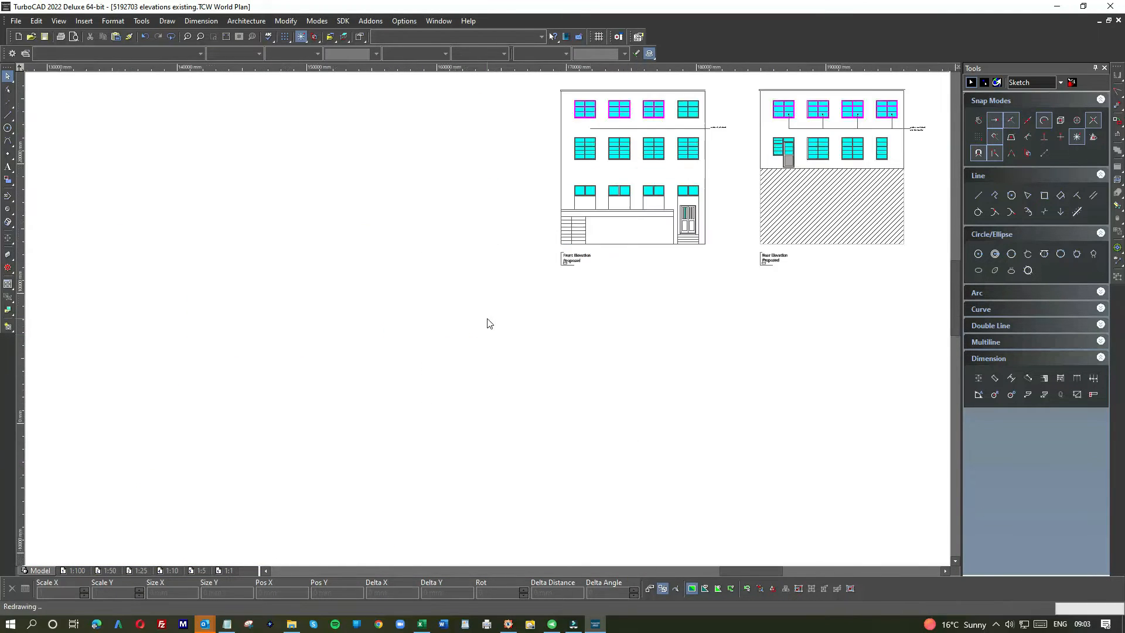
{"action": "scroll", "coordinate": [490, 323], "scroll_direction": "up", "scroll_amount": 5}
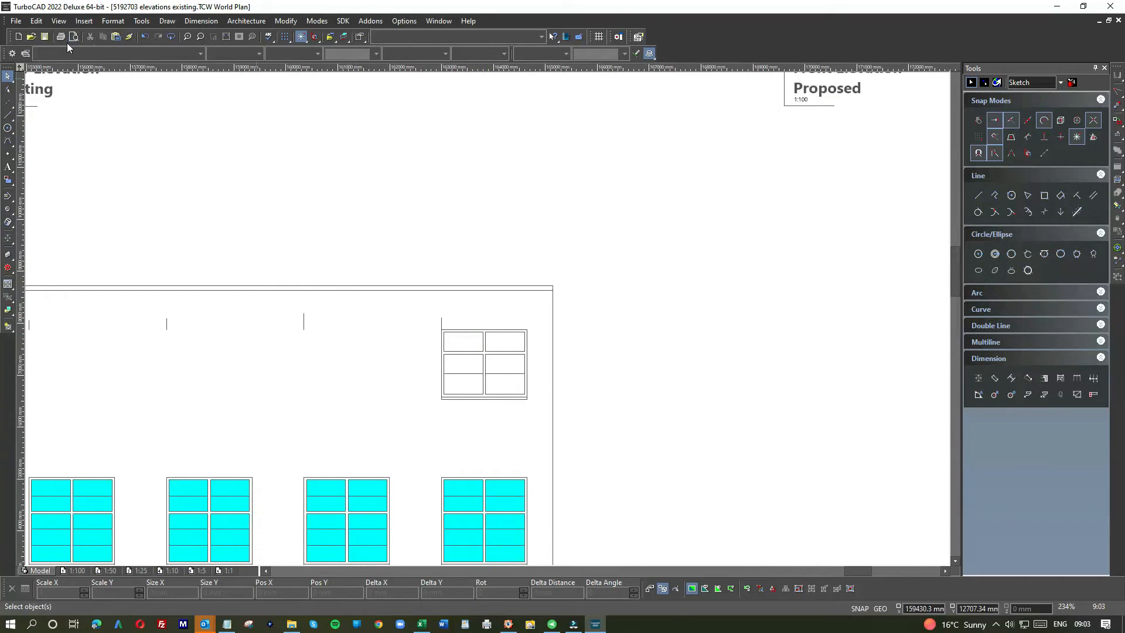
{"action": "left_click", "coordinate": [463, 383]}
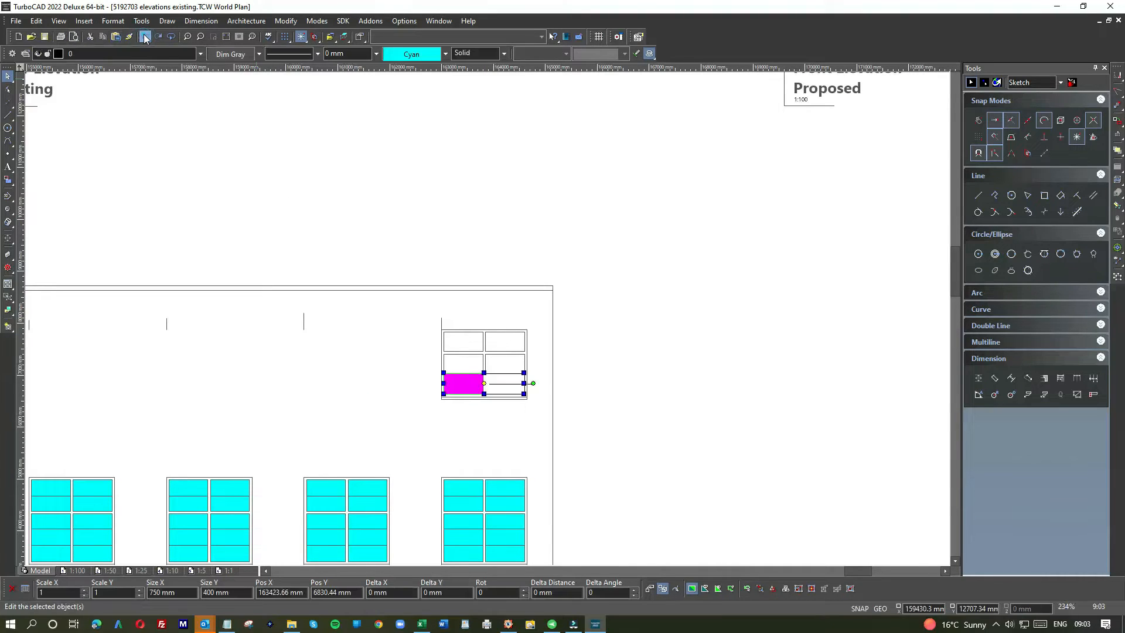
{"action": "left_click", "coordinate": [145, 38]}
{"action": "left_click", "coordinate": [145, 38]}
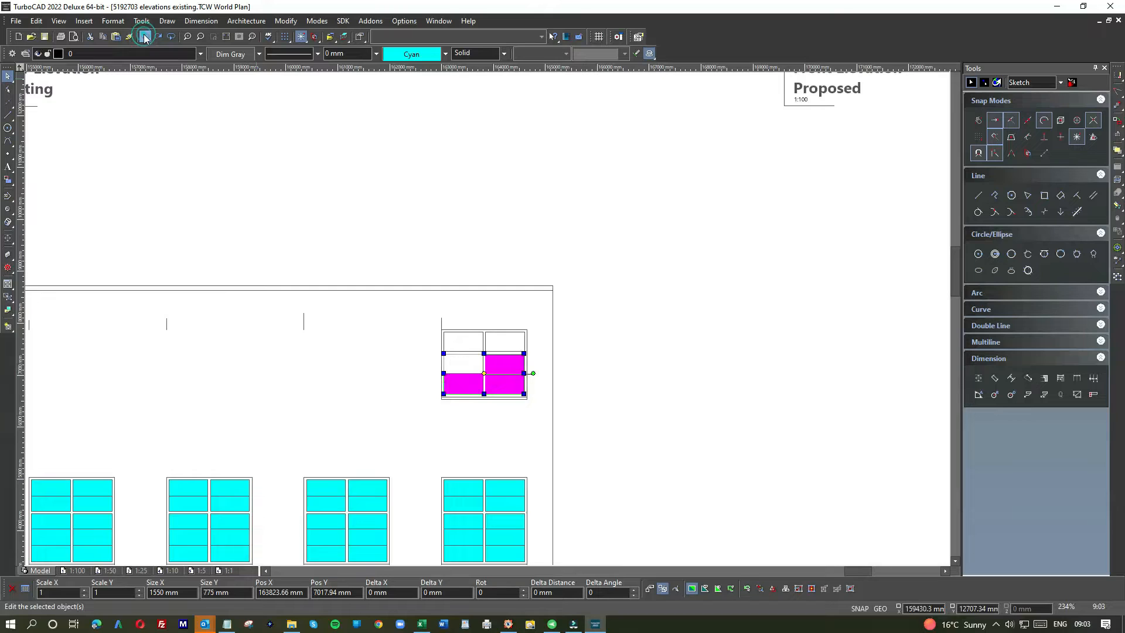
{"action": "left_click", "coordinate": [146, 38]}
{"action": "left_click", "coordinate": [145, 38]}
{"action": "left_click", "coordinate": [145, 38]}
{"action": "left_click", "coordinate": [145, 38]}
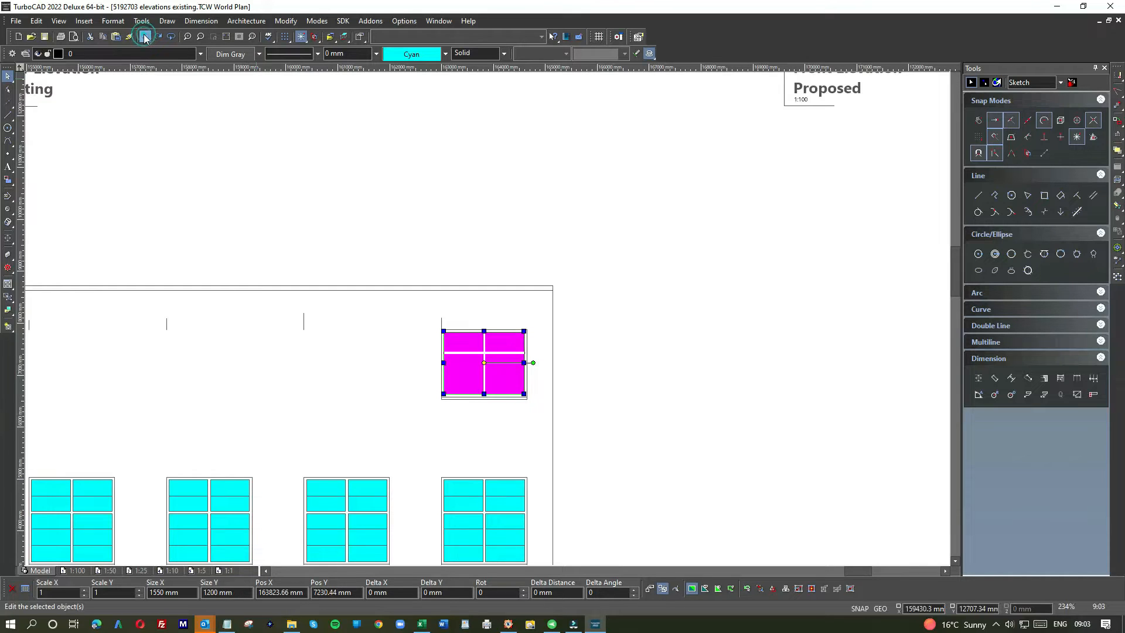
{"action": "left_click", "coordinate": [598, 268]}
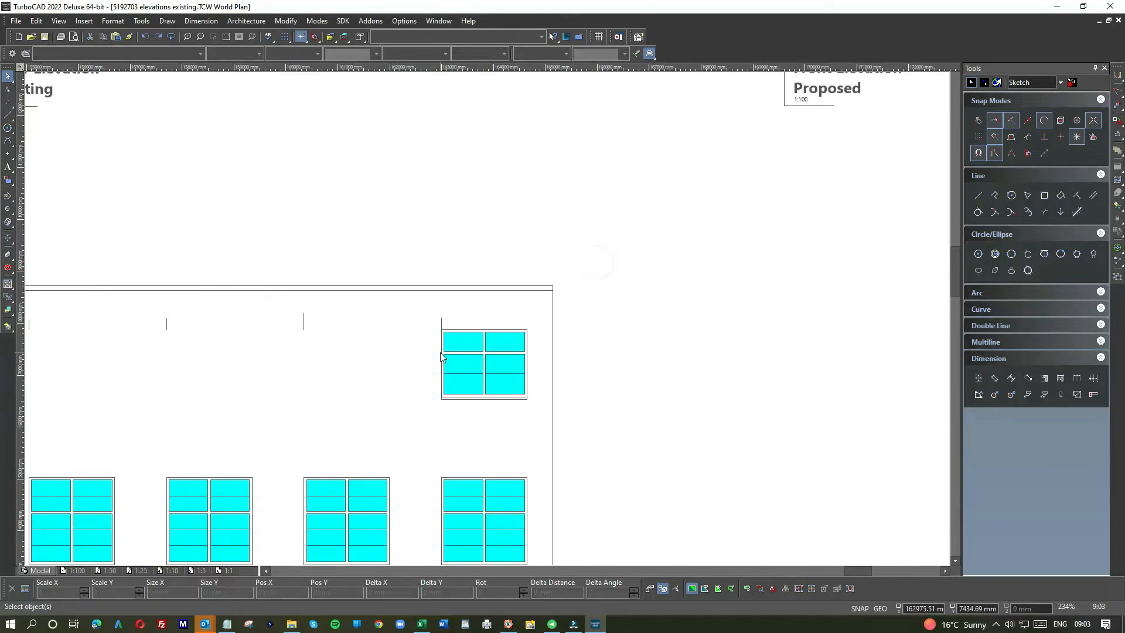
Copy the complete fourth top-row window and align the copy's upper-left corner with the lower end of the third marker line
{"action": "scroll", "coordinate": [486, 320], "scroll_direction": "down", "scroll_amount": 2}
{"action": "left_click_drag", "start_coordinate": [485, 305], "coordinate": [534, 351]}
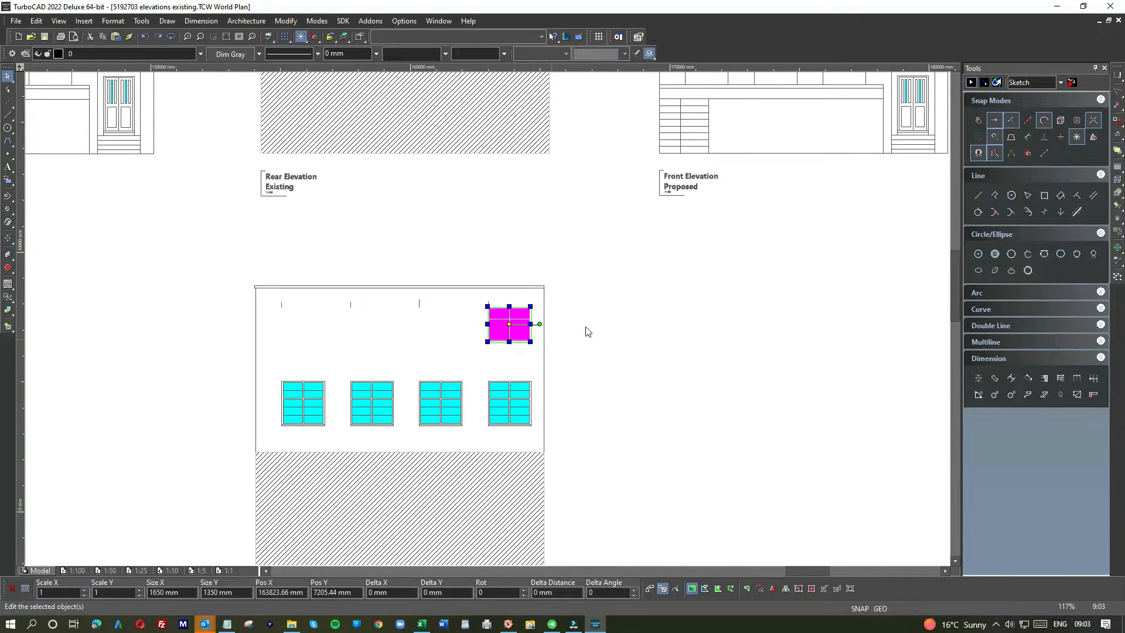
{"action": "left_click", "coordinate": [605, 328]}
{"action": "left_click", "coordinate": [472, 302]}
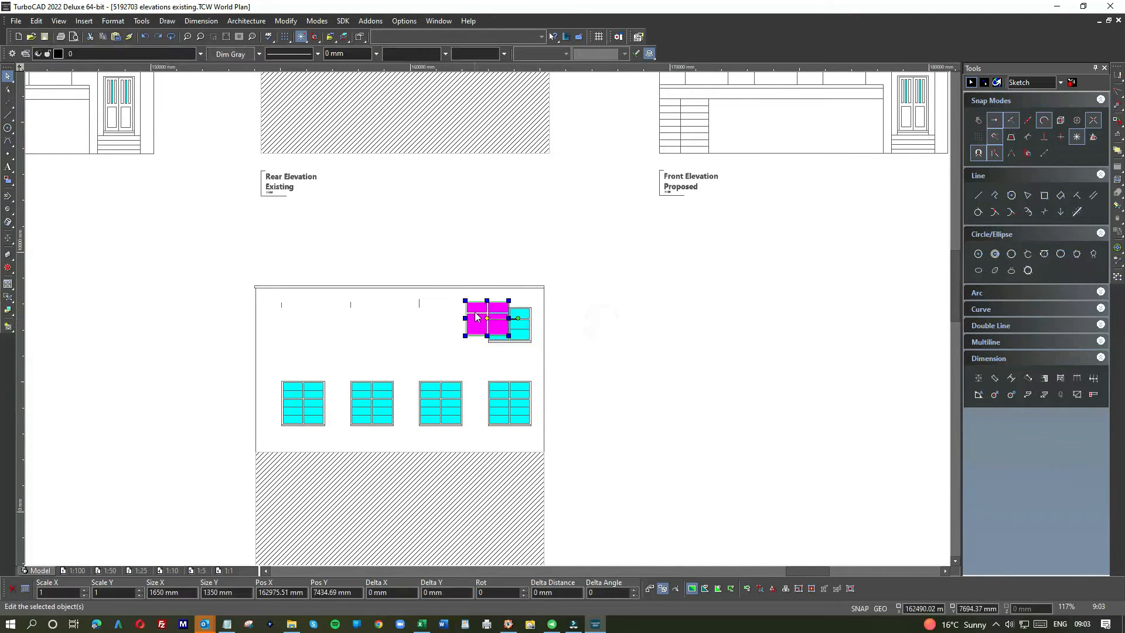
{"action": "left_click_drag", "start_coordinate": [472, 302], "coordinate": [432, 328]}
{"action": "scroll", "coordinate": [487, 322], "scroll_direction": "up", "scroll_amount": 4}
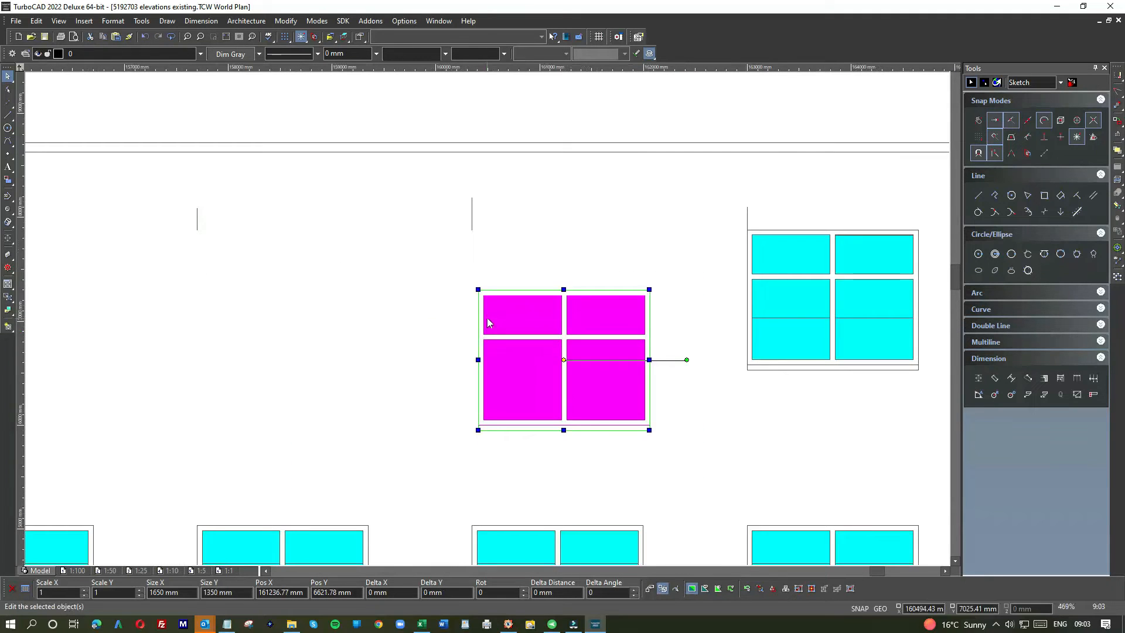
{"action": "left_click", "coordinate": [478, 290]}
{"action": "left_click_drag", "start_coordinate": [479, 294], "coordinate": [472, 229]}
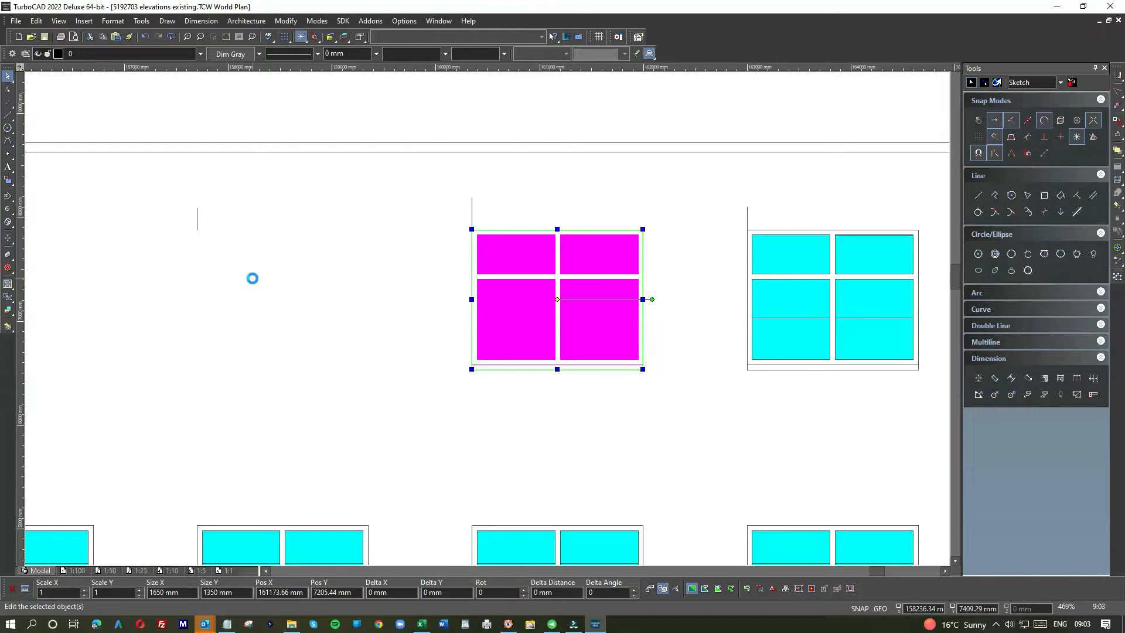
Paste another copy of the window and align its upper-left corner with the lower end of the second marker line
{"action": "key", "text": "ctrl+v"}
{"action": "left_click_drag", "start_coordinate": [408, 266], "coordinate": [202, 261]}
{"action": "scroll", "coordinate": [199, 250], "scroll_direction": "up", "scroll_amount": 4}
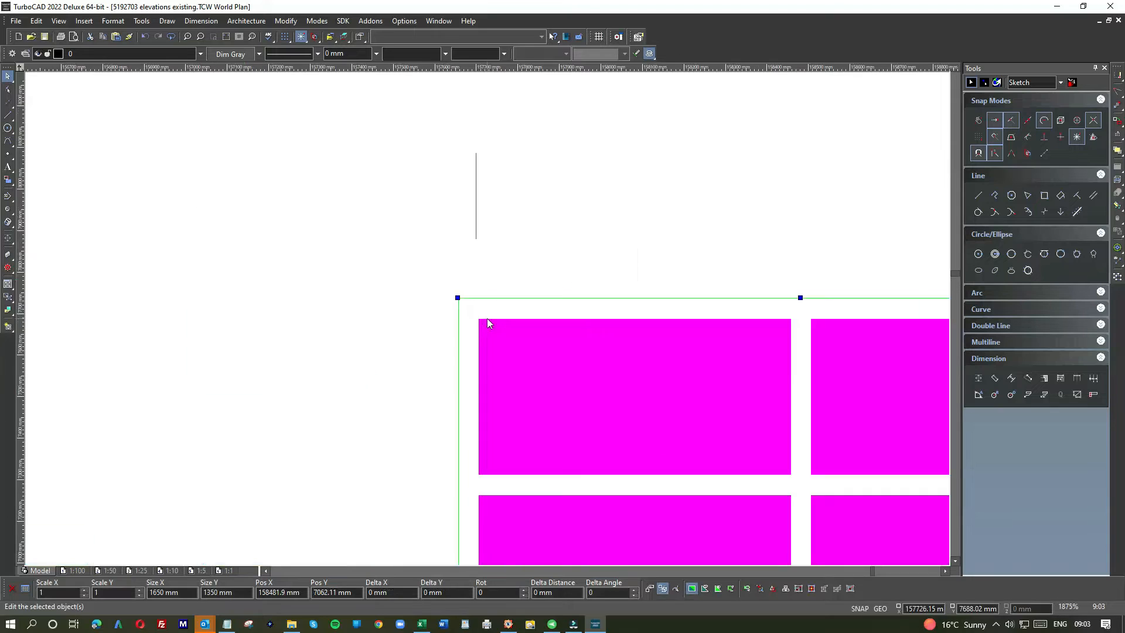
{"action": "double_click", "coordinate": [460, 300]}
{"action": "left_click_drag", "start_coordinate": [458, 298], "coordinate": [475, 237]}
{"action": "left_click", "coordinate": [343, 279]}
Paste one more copy of the window and align its upper-left corner with the lower end of the first marker line
{"action": "scroll", "coordinate": [270, 328], "scroll_direction": "down", "scroll_amount": 2}
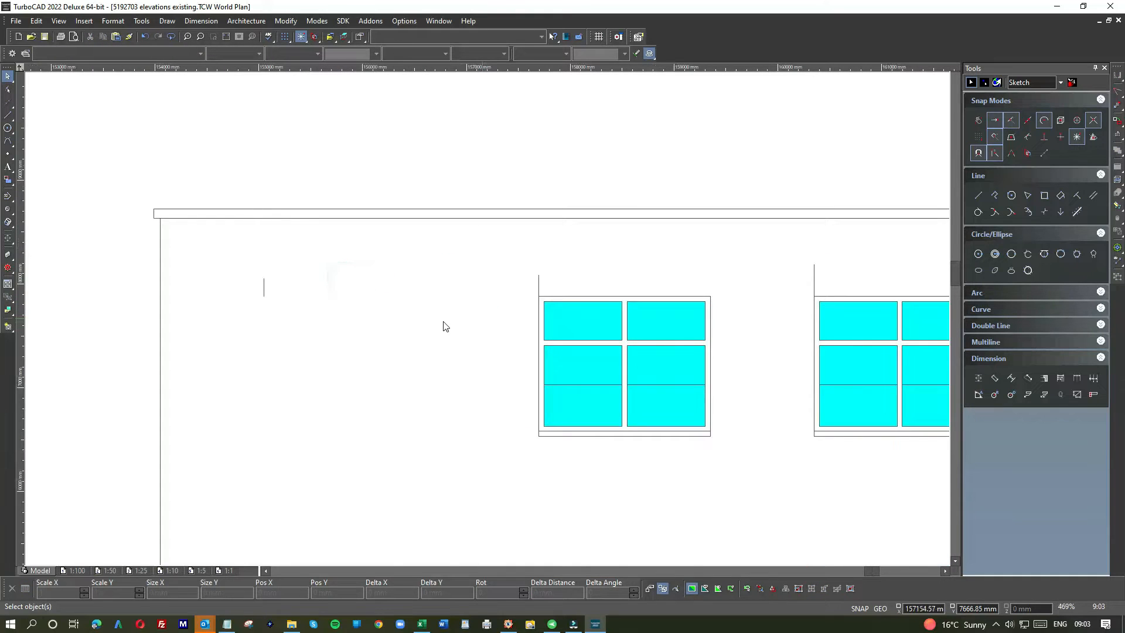
{"action": "left_click", "coordinate": [302, 316]}
{"action": "key", "text": "ctrl+v"}
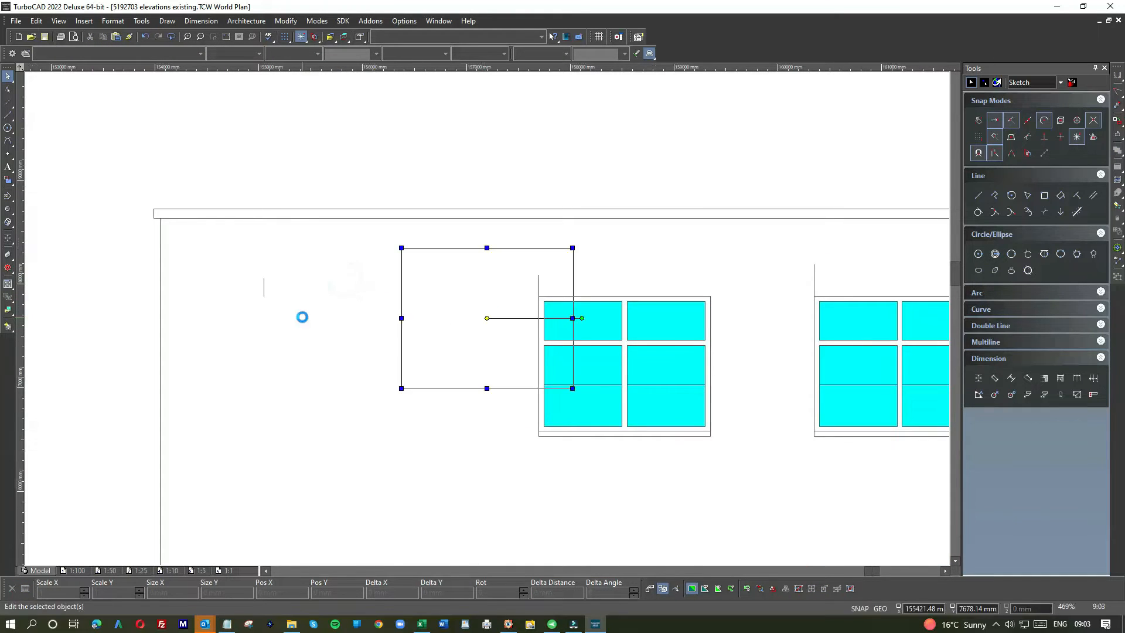
{"action": "key", "text": "d"}
{"action": "key", "text": "v"}
{"action": "left_click", "coordinate": [401, 250]}
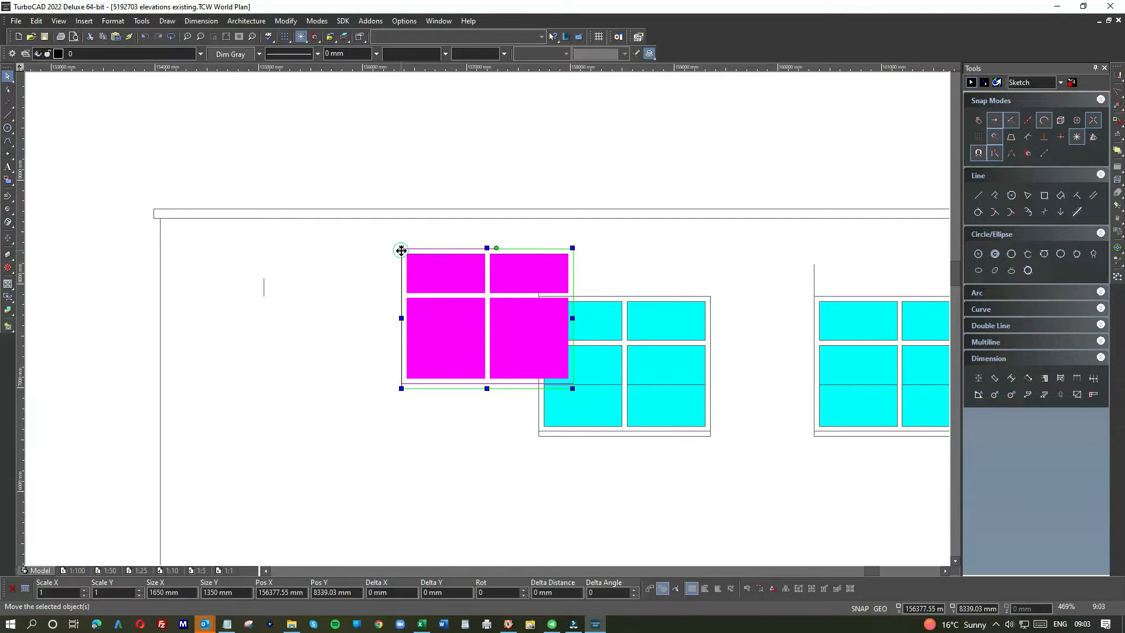
{"action": "left_click", "coordinate": [263, 296]}
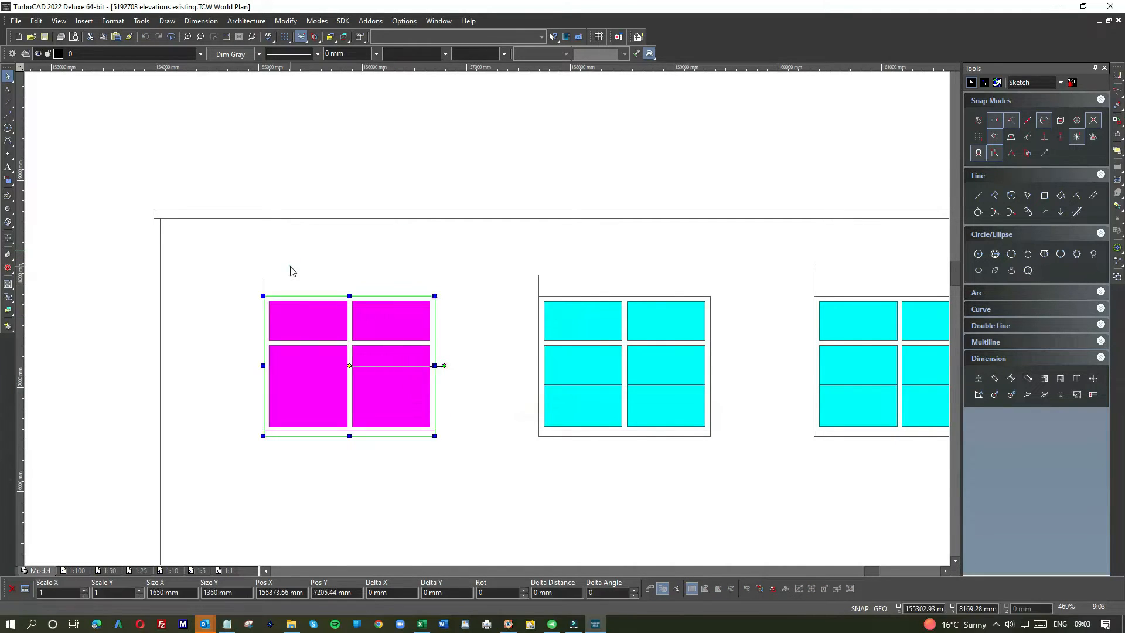
{"action": "left_click", "coordinate": [292, 271]}
Delete the four vertical marker lines above the top-row windows of the copied rear elevation
{"action": "scroll", "coordinate": [313, 317], "scroll_direction": "down", "scroll_amount": 3}
{"action": "left_click_drag", "start_coordinate": [885, 304], "coordinate": [433, 299]}
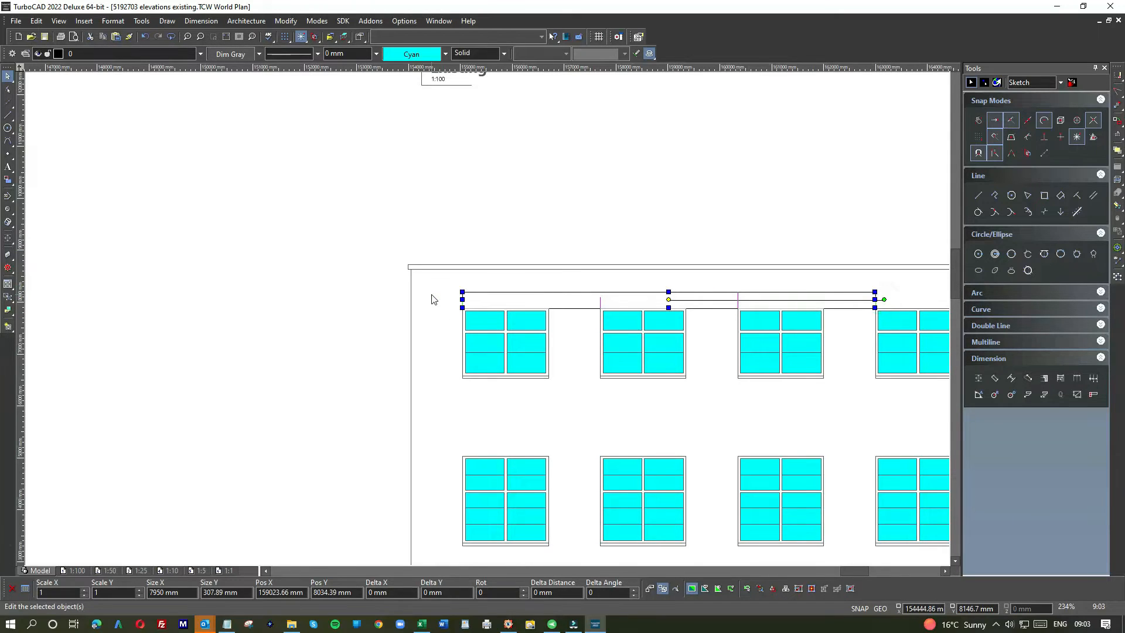
{"action": "key", "text": "Delete"}
Delete the entire copied rear elevation, including its title, from below the existing elevations
{"action": "scroll", "coordinate": [488, 318], "scroll_direction": "down", "scroll_amount": 3}
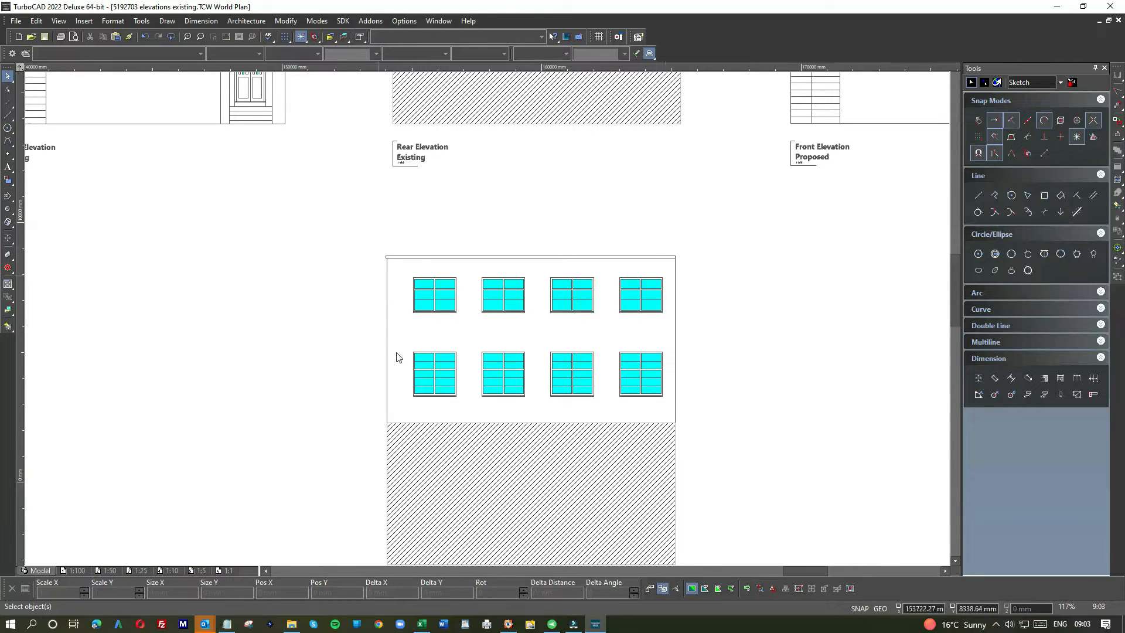
{"action": "scroll", "coordinate": [467, 241], "scroll_direction": "down", "scroll_amount": 3}
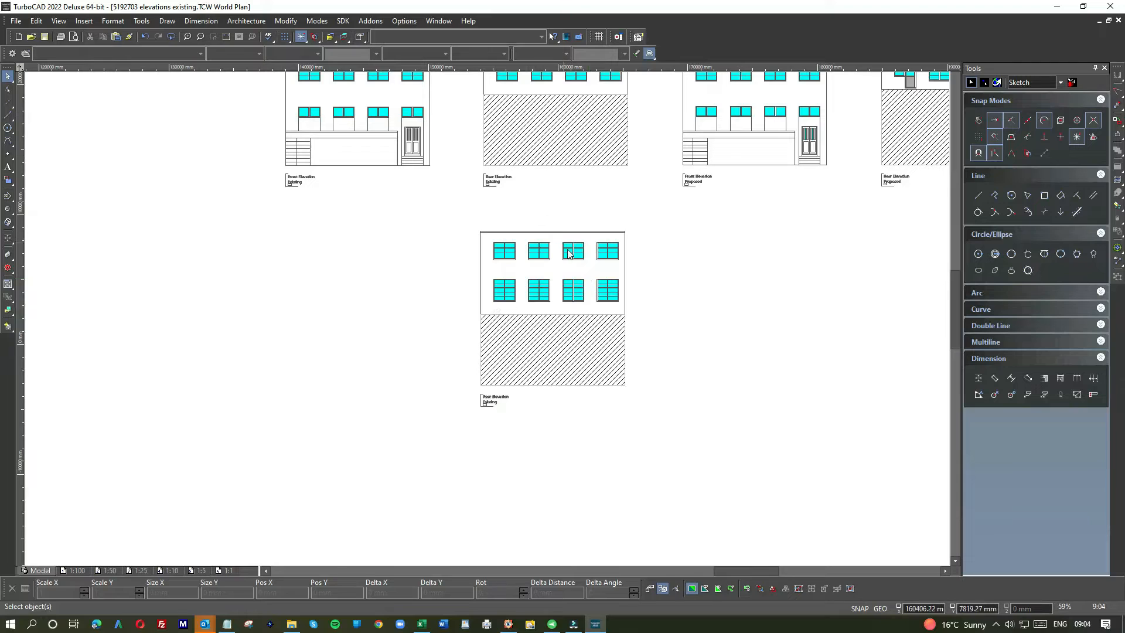
{"action": "scroll", "coordinate": [596, 264], "scroll_direction": "up", "scroll_amount": 4}
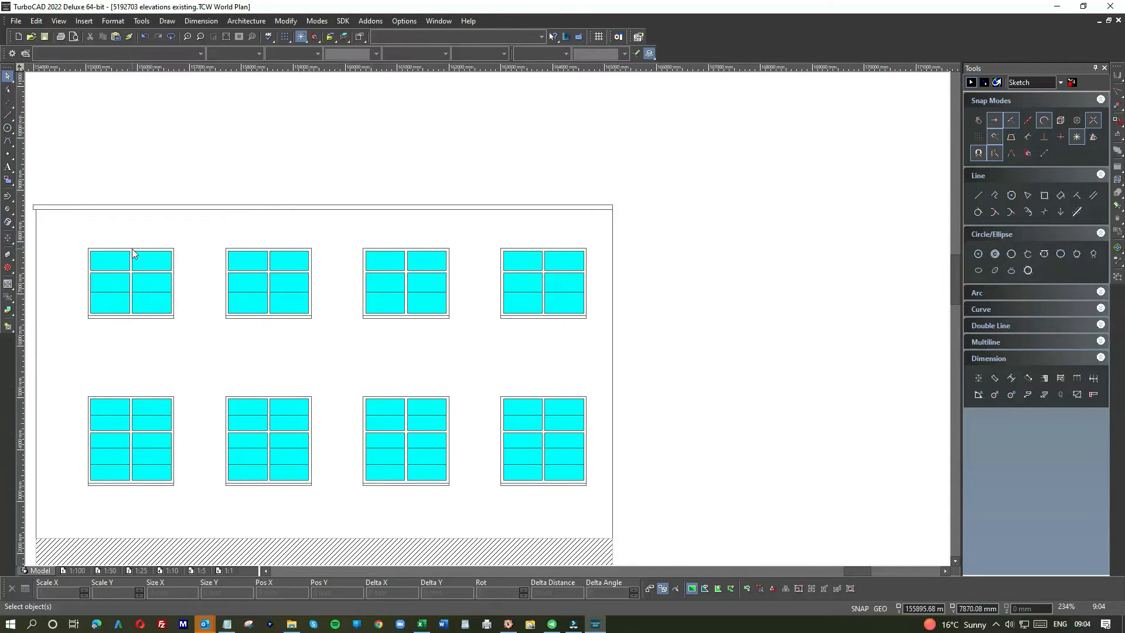
{"action": "scroll", "coordinate": [279, 351], "scroll_direction": "down", "scroll_amount": 1}
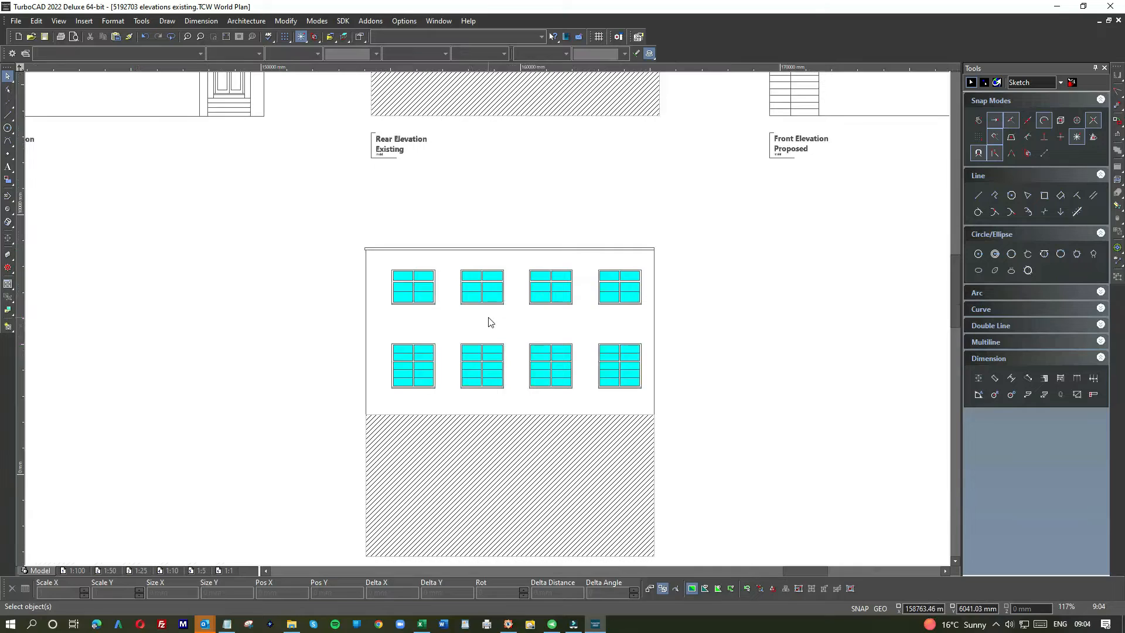
{"action": "scroll", "coordinate": [389, 263], "scroll_direction": "down", "scroll_amount": 1}
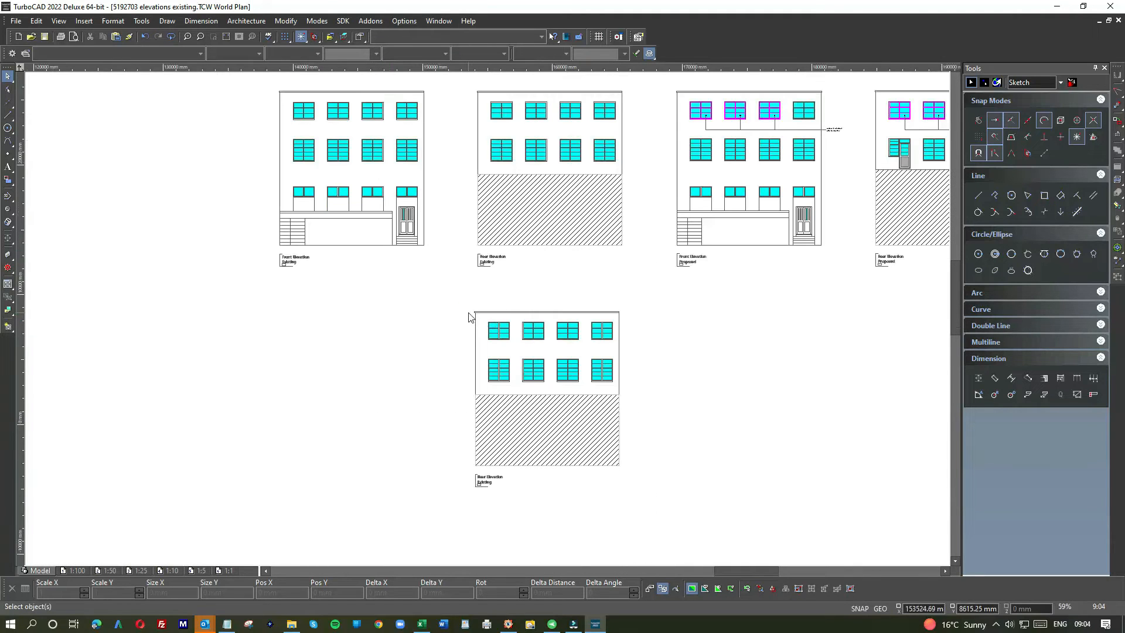
{"action": "mouse_move", "coordinate": [460, 304]}
{"action": "left_mouse_down"}
{"action": "mouse_move", "coordinate": [668, 475]}
{"action": "mouse_move", "coordinate": [662, 518]}
{"action": "left_mouse_up"}
{"action": "key", "text": "Delete"}
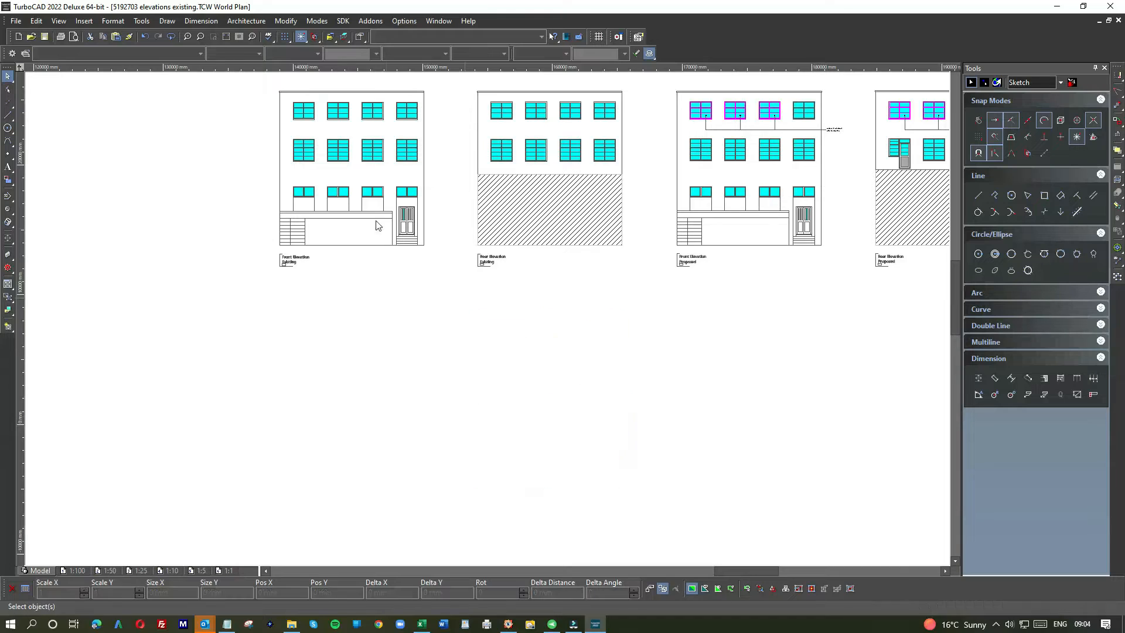
Examine the window layout of the existing front and rear elevations alongside the site photos and proposed elevations
{"action": "scroll", "coordinate": [375, 180], "scroll_direction": "up", "scroll_amount": 2}
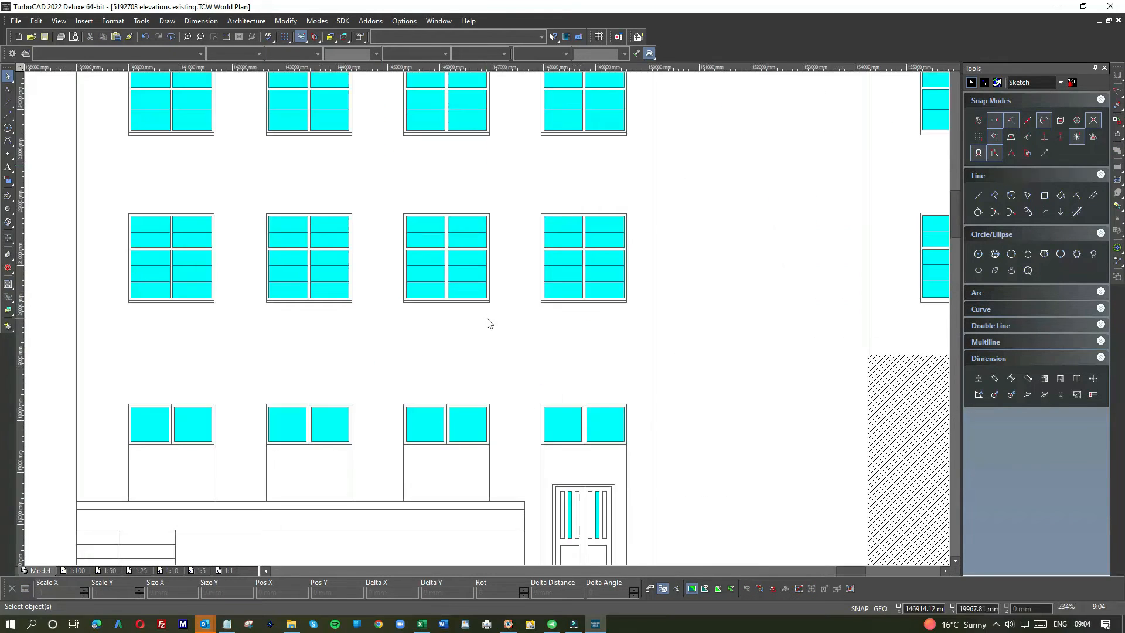
{"action": "scroll", "coordinate": [489, 323], "scroll_direction": "down", "scroll_amount": 1}
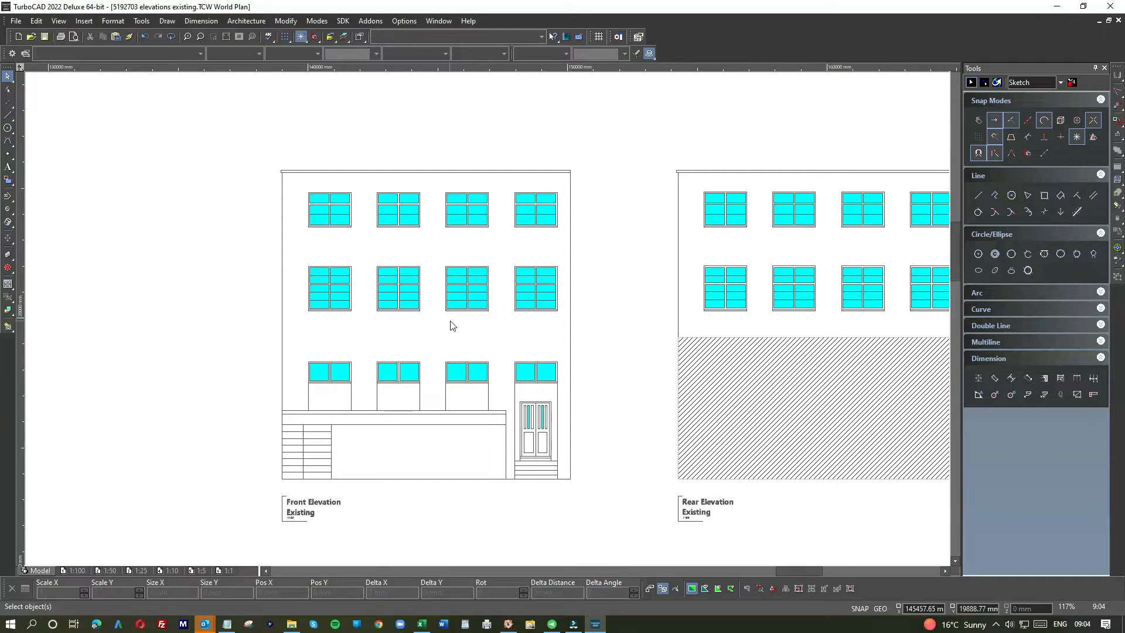
{"action": "scroll", "coordinate": [490, 322], "scroll_direction": "down", "scroll_amount": 1}
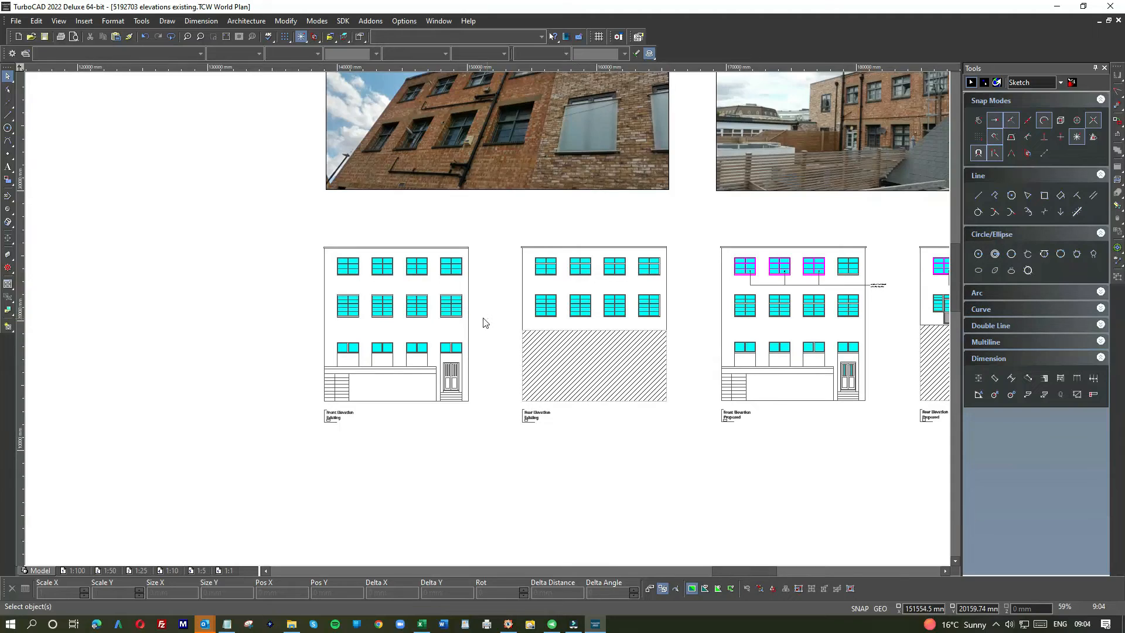
{"action": "scroll", "coordinate": [418, 292], "scroll_direction": "up", "scroll_amount": 2}
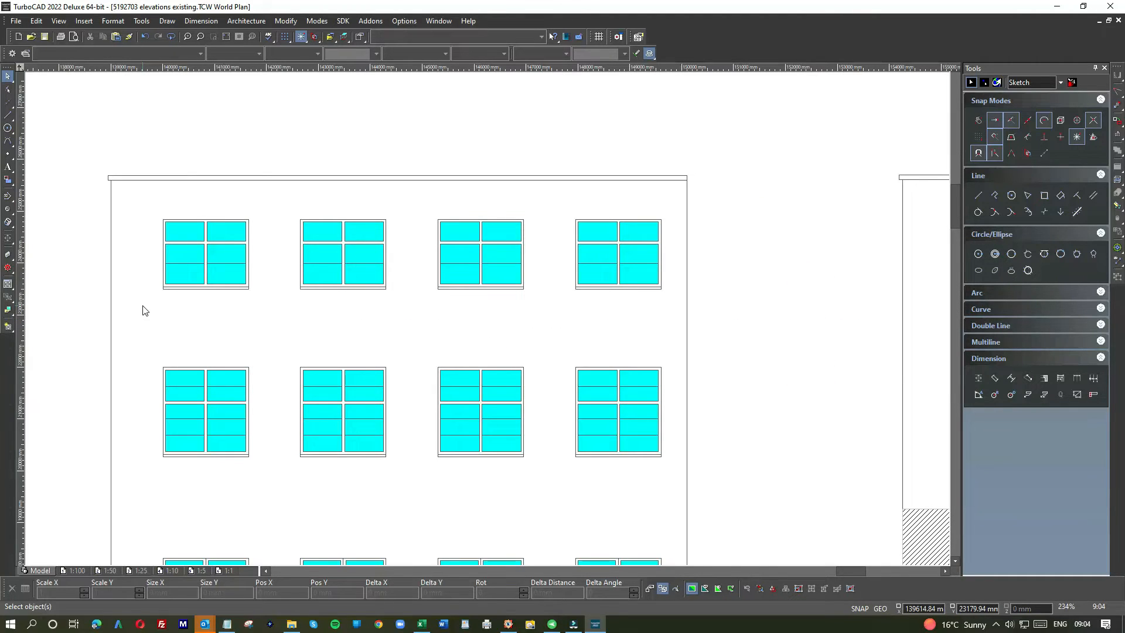
{"action": "scroll", "coordinate": [620, 332], "scroll_direction": "down", "scroll_amount": 1}
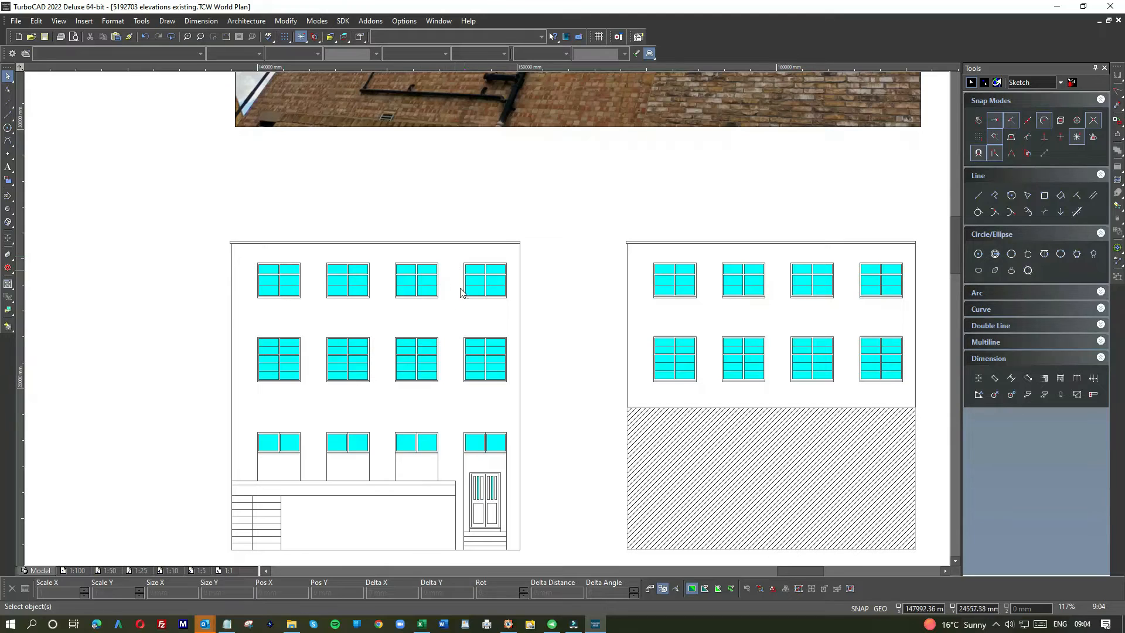
{"action": "scroll", "coordinate": [497, 314], "scroll_direction": "down", "scroll_amount": 2}
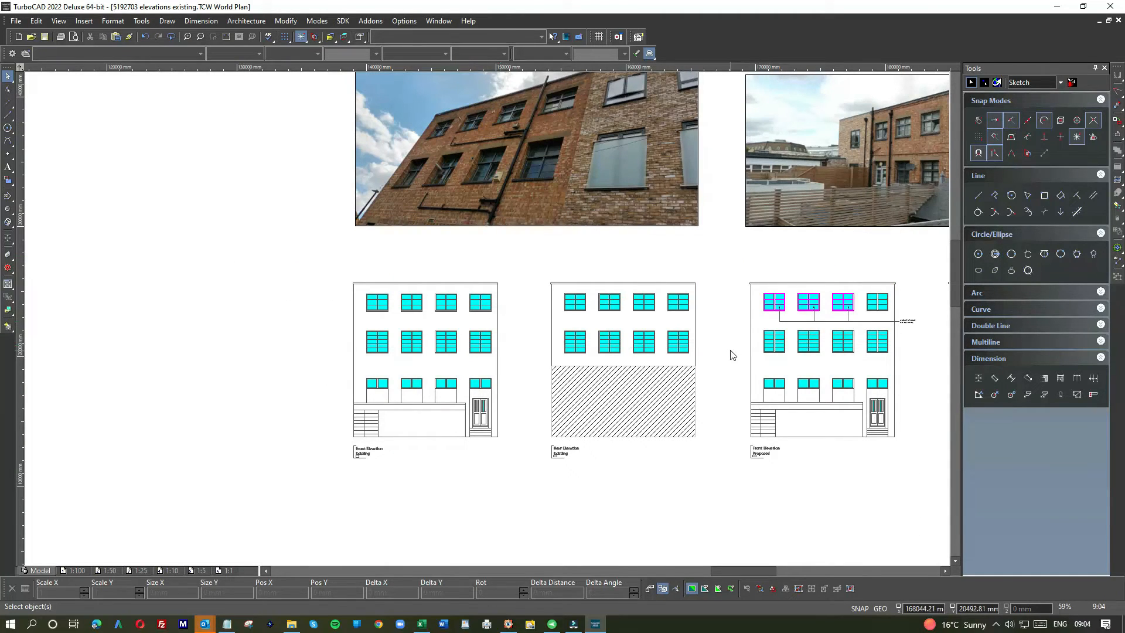
{"action": "scroll", "coordinate": [489, 322], "scroll_direction": "down", "scroll_amount": 2}
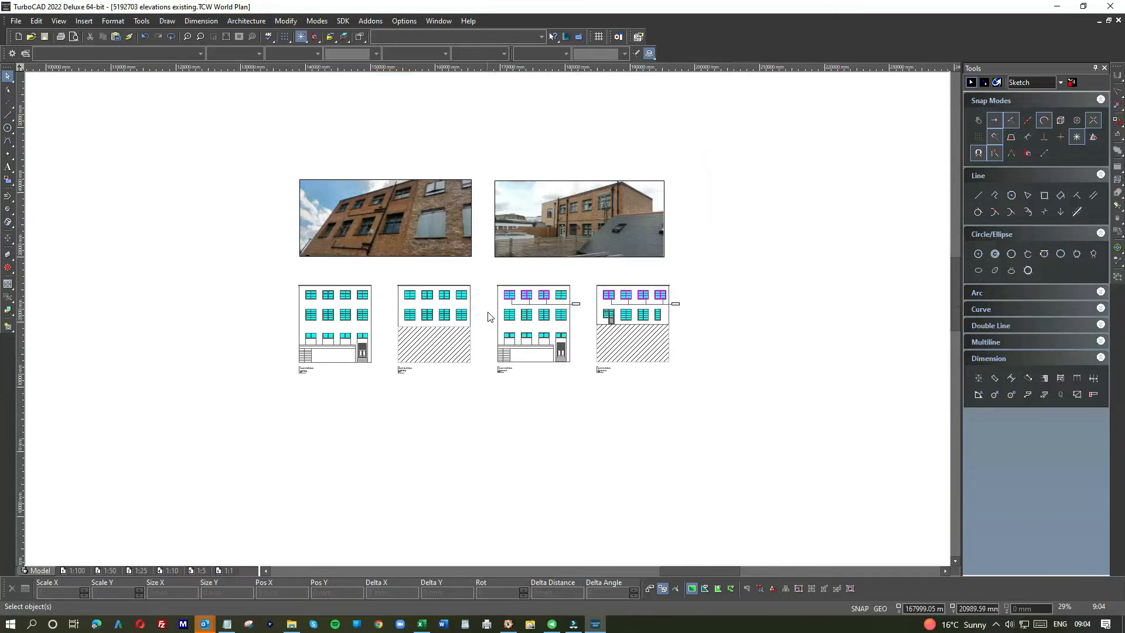
Select the existing front and rear elevations together to inspect them with their titles, and clear the selection
{"action": "left_click_drag", "start_coordinate": [305, 269], "coordinate": [429, 285]}
{"action": "left_click_drag", "start_coordinate": [279, 278], "coordinate": [482, 390]}
{"action": "scroll", "coordinate": [386, 378], "scroll_direction": "up", "scroll_amount": 3}
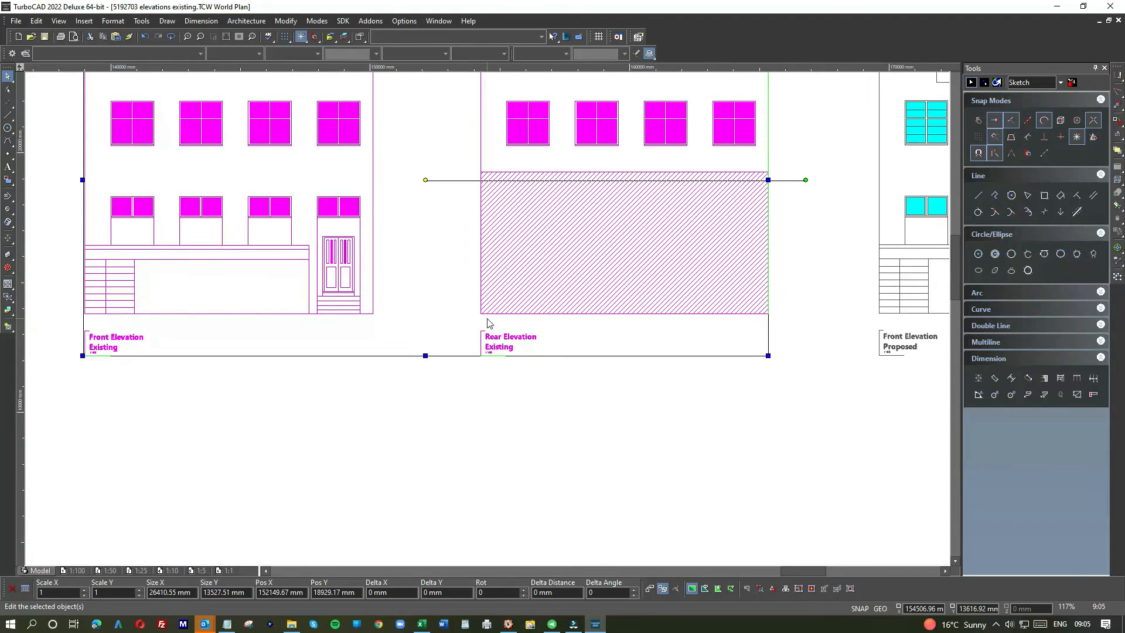
{"action": "scroll", "coordinate": [628, 331], "scroll_direction": "down", "scroll_amount": 3}
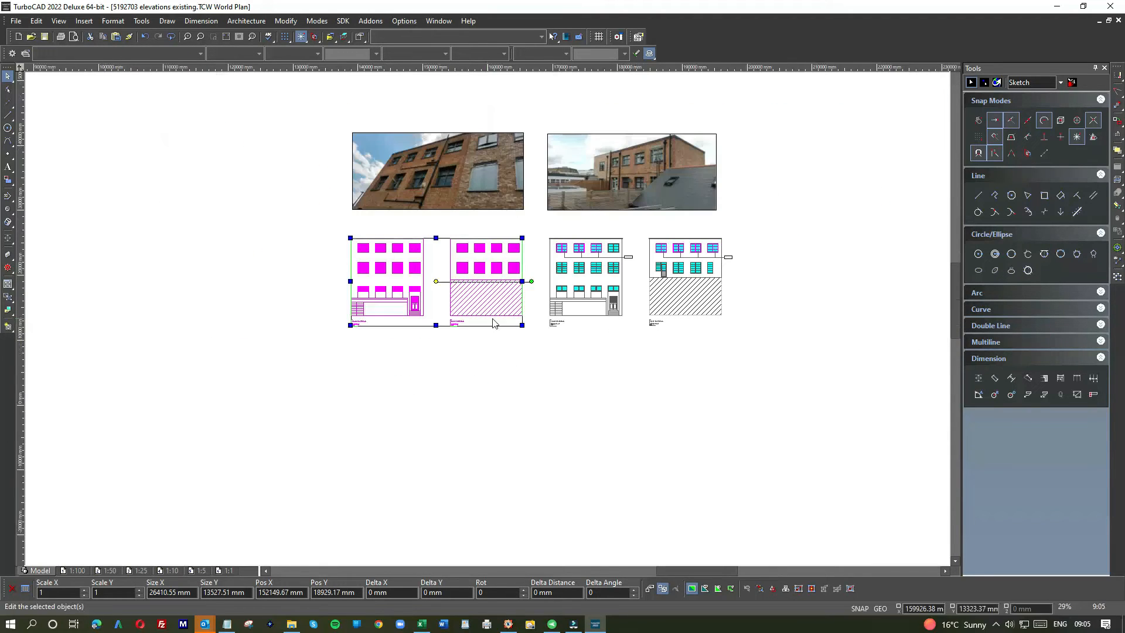
{"action": "scroll", "coordinate": [614, 283], "scroll_direction": "up", "scroll_amount": 2}
{"action": "left_click", "coordinate": [359, 228]}
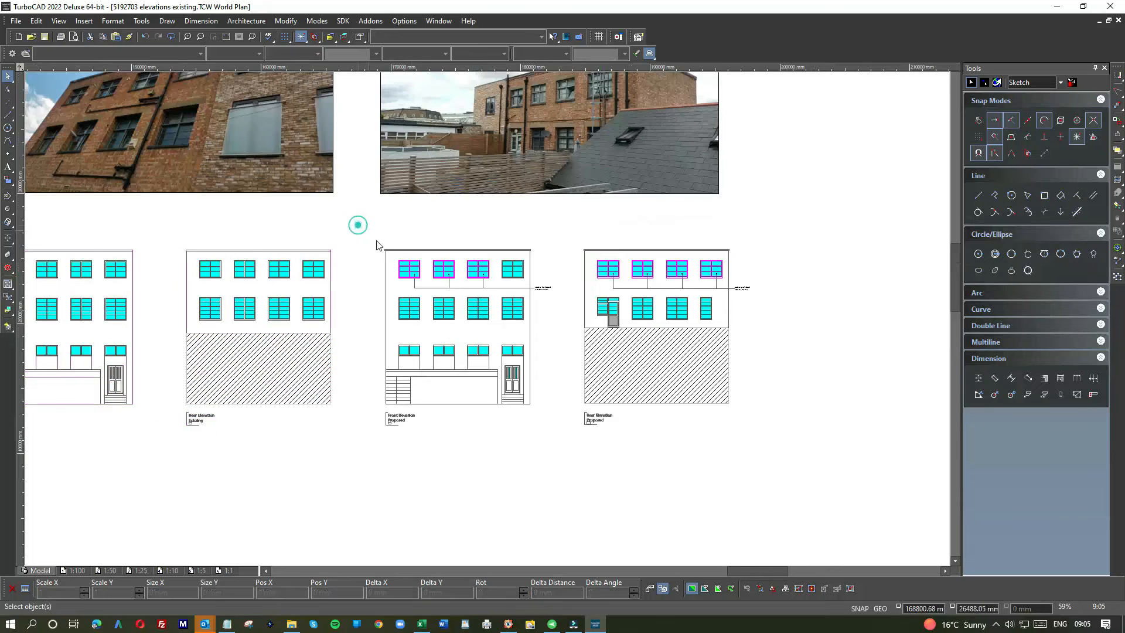
Select the proposed front elevation, inspect its top-row windows and replacement note, and clear the selection
{"action": "left_click_drag", "start_coordinate": [373, 235], "coordinate": [562, 446]}
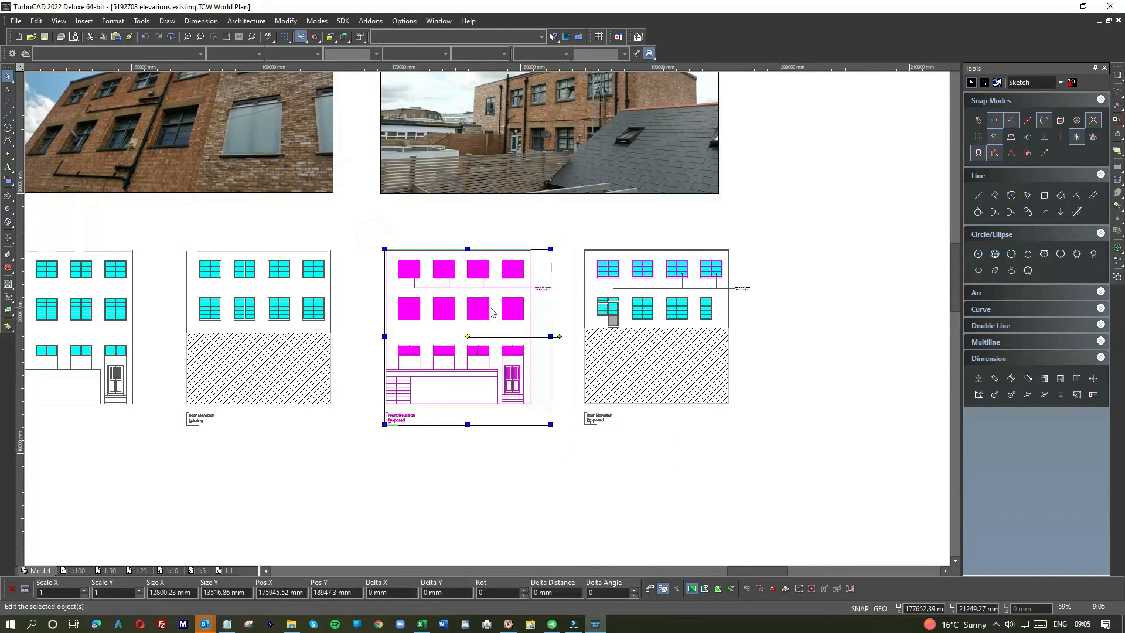
{"action": "scroll", "coordinate": [489, 311], "scroll_direction": "up", "scroll_amount": 4}
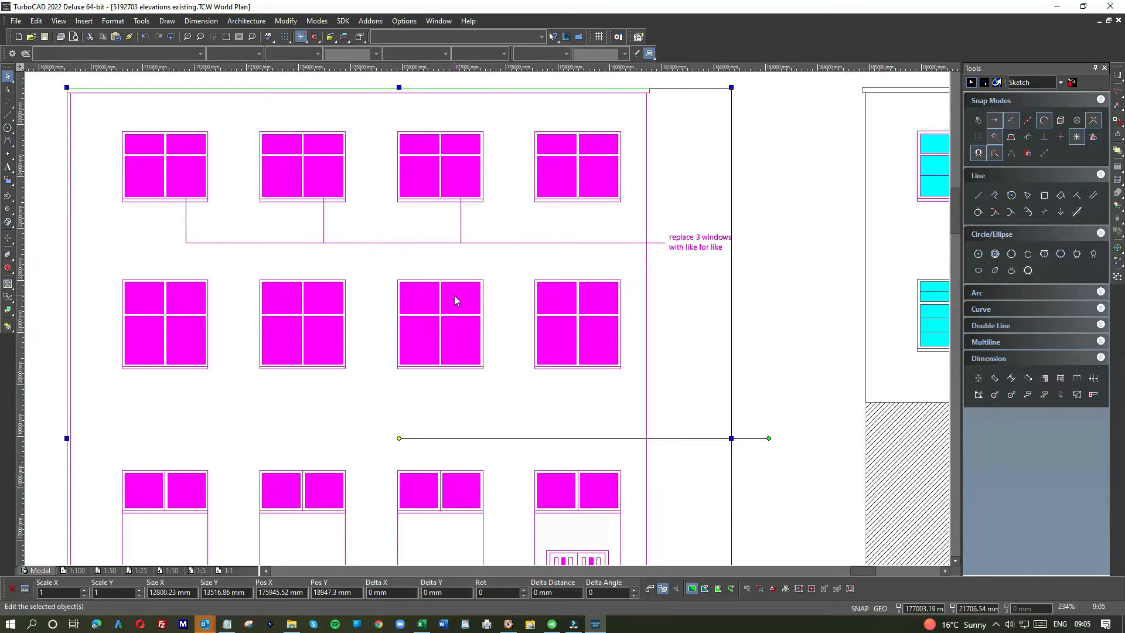
{"action": "left_click", "coordinate": [794, 187]}
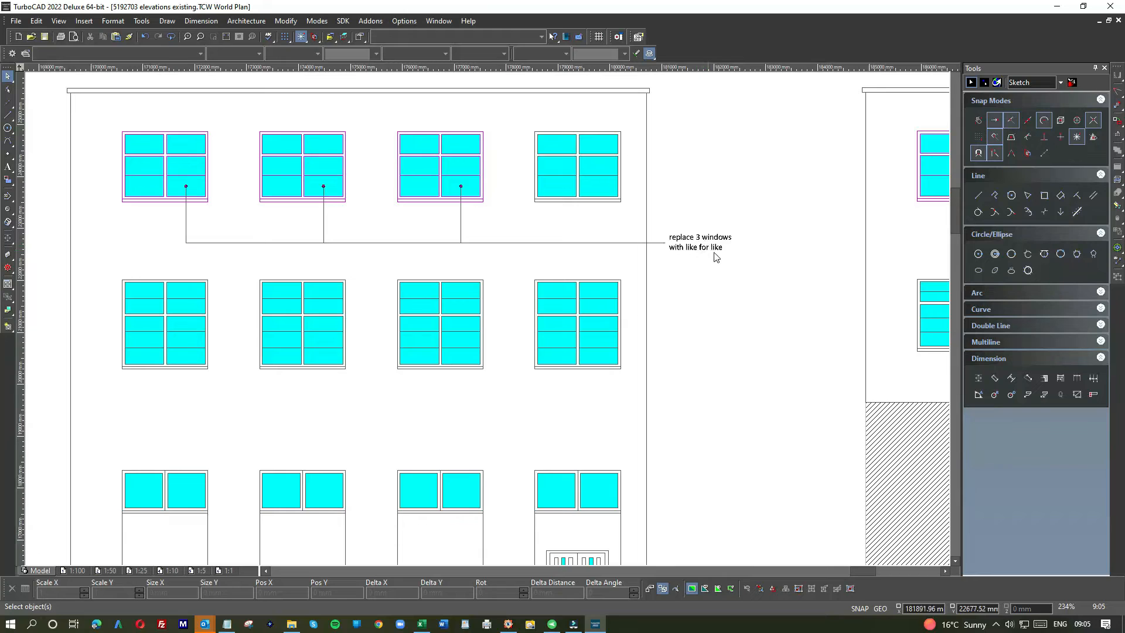
Examine the lower-row door and windows on the proposed rear elevation and compare them with the site photo showing the timber fence
{"action": "scroll", "coordinate": [716, 258], "scroll_direction": "down", "scroll_amount": 2}
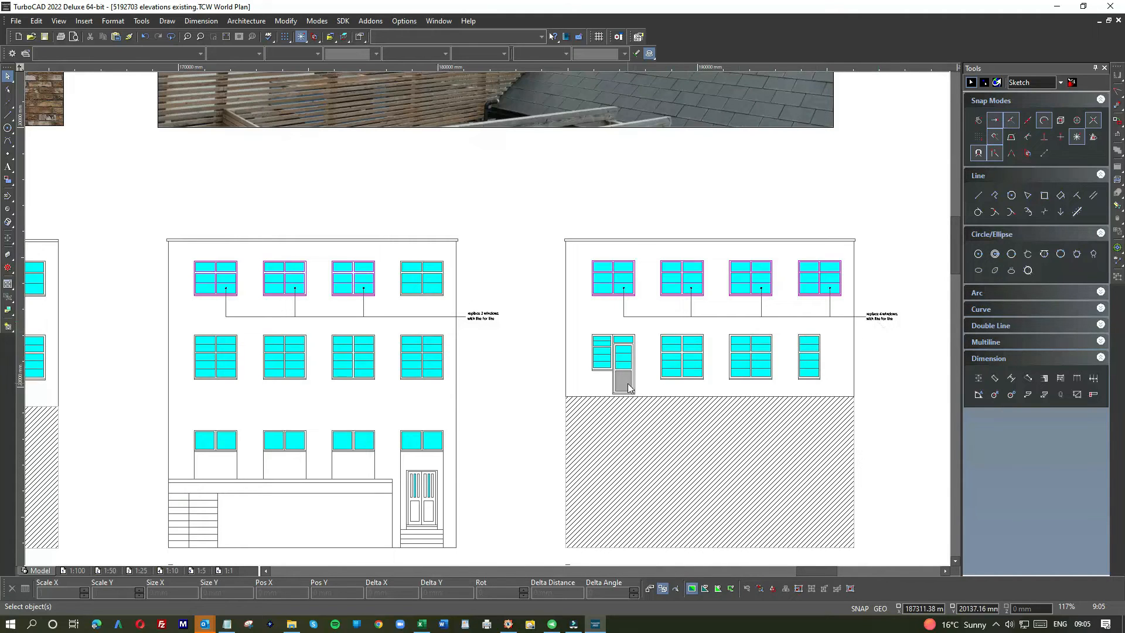
{"action": "scroll", "coordinate": [623, 378], "scroll_direction": "up", "scroll_amount": 3}
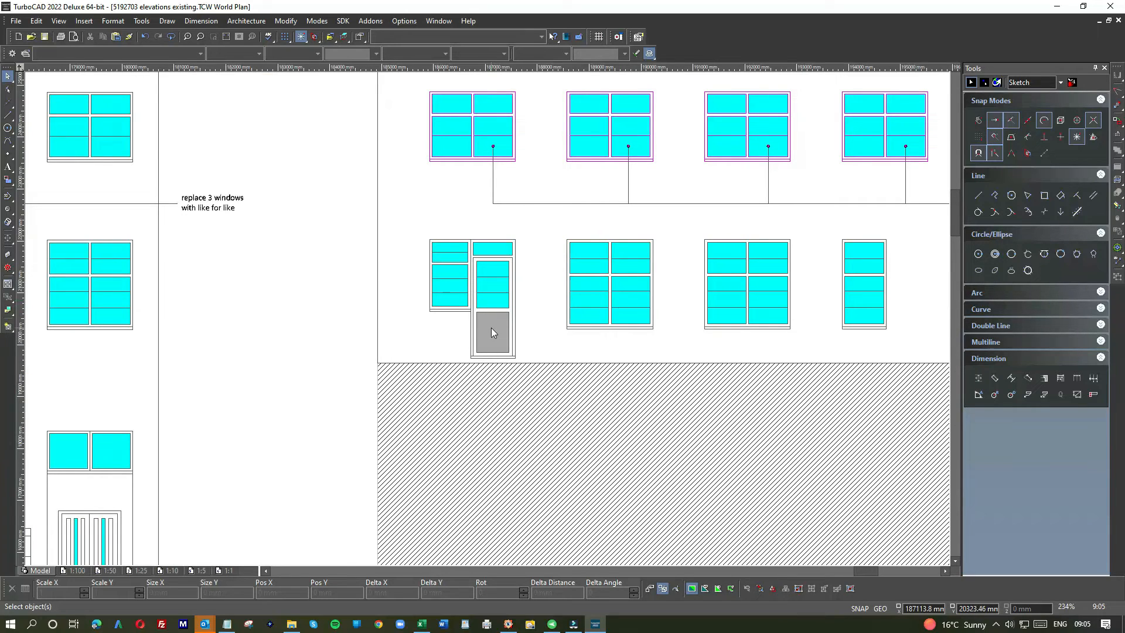
{"action": "scroll", "coordinate": [492, 333], "scroll_direction": "down", "scroll_amount": 3}
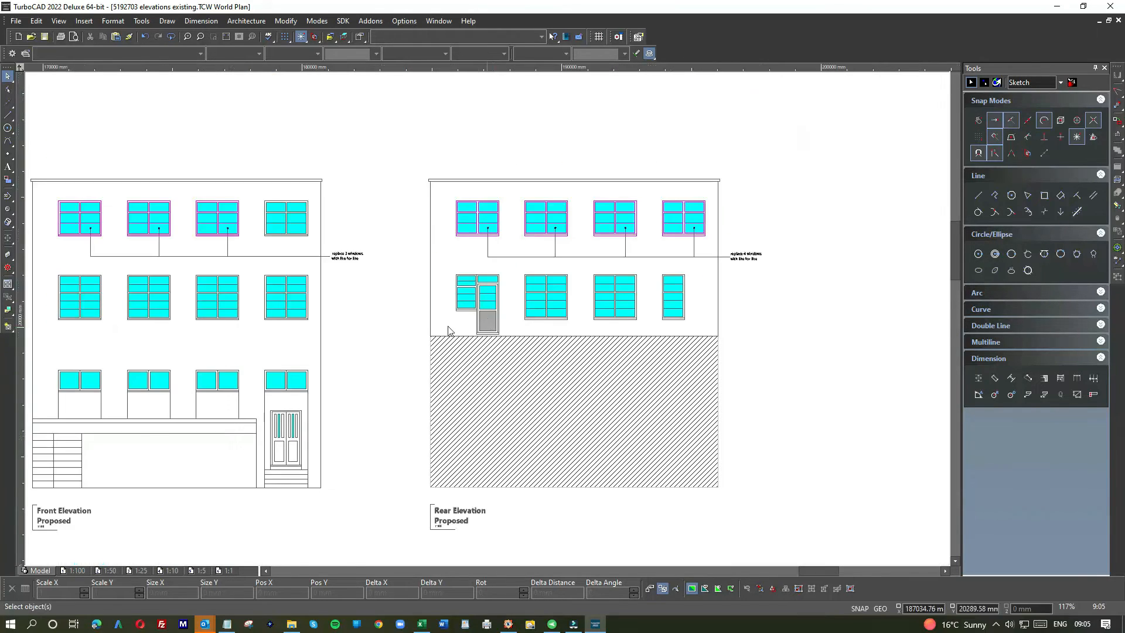
{"action": "scroll", "coordinate": [500, 235], "scroll_direction": "down", "scroll_amount": 3}
{"action": "scroll", "coordinate": [471, 150], "scroll_direction": "up", "scroll_amount": 9}
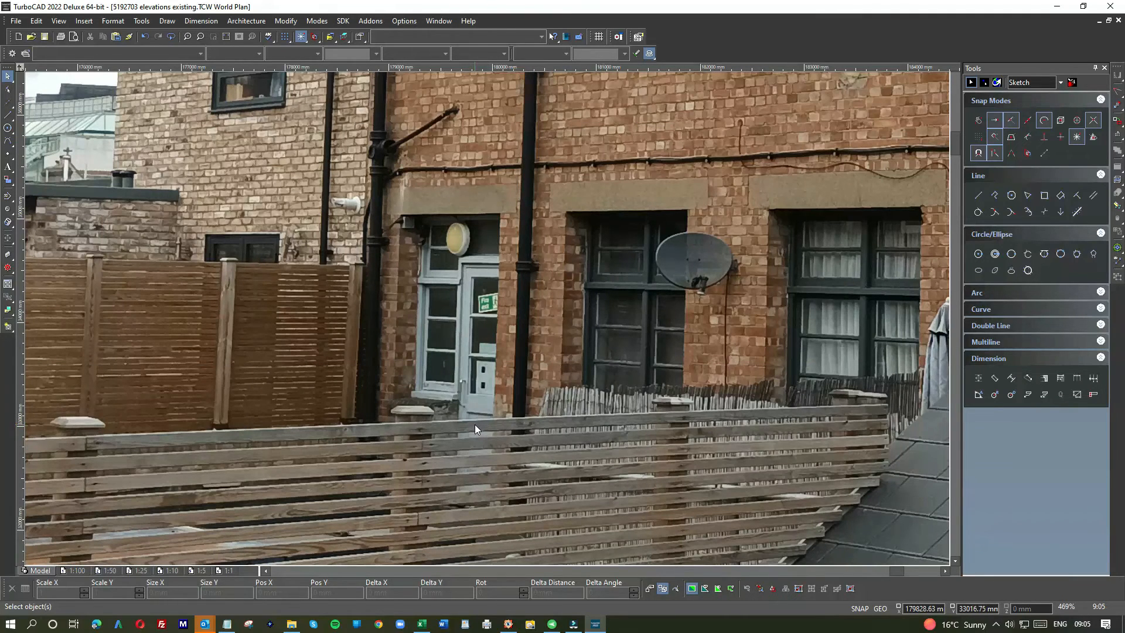
{"action": "scroll", "coordinate": [474, 424], "scroll_direction": "down", "scroll_amount": 12}
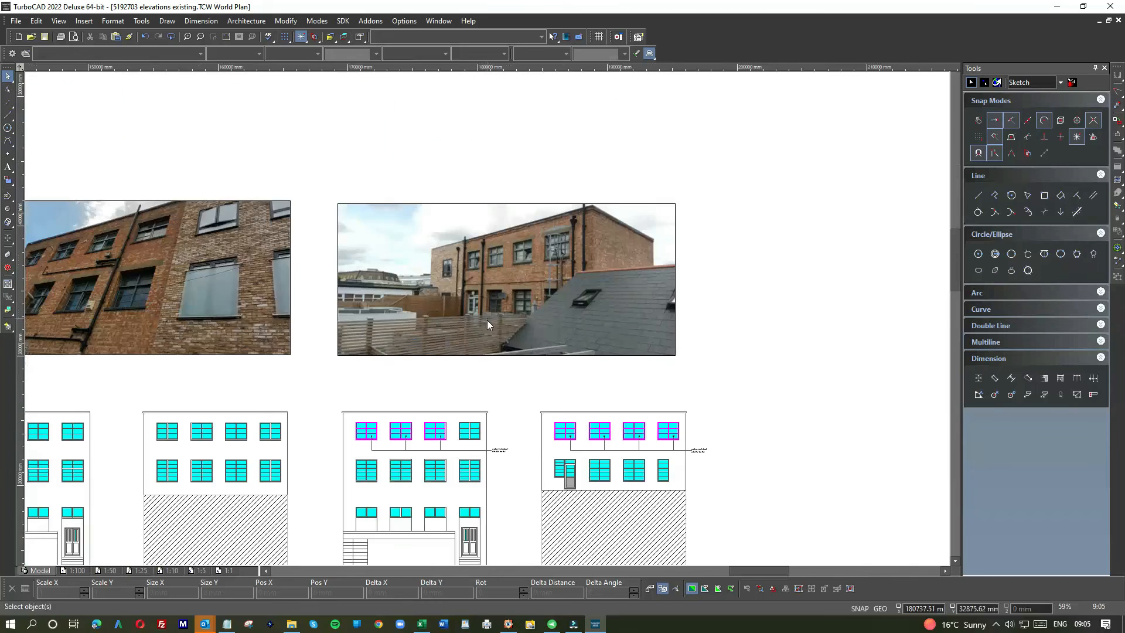
Inspect the window rows in the close-up brick wall photo against the existing front and rear elevations
{"action": "scroll", "coordinate": [384, 318], "scroll_direction": "down", "scroll_amount": 3}
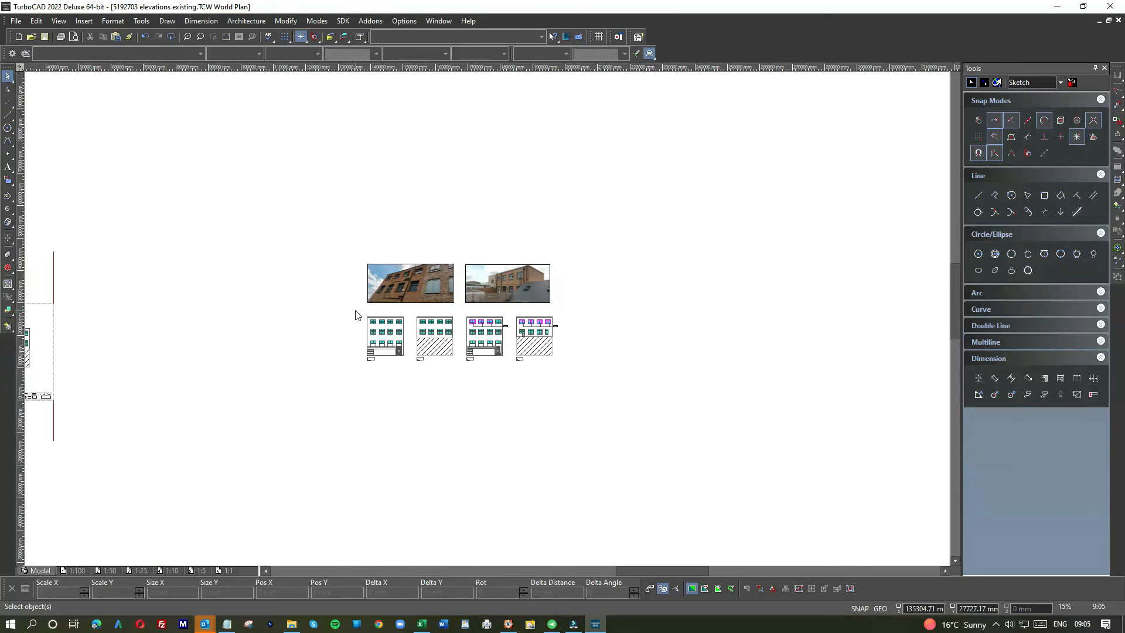
{"action": "scroll", "coordinate": [403, 311], "scroll_direction": "up", "scroll_amount": 5}
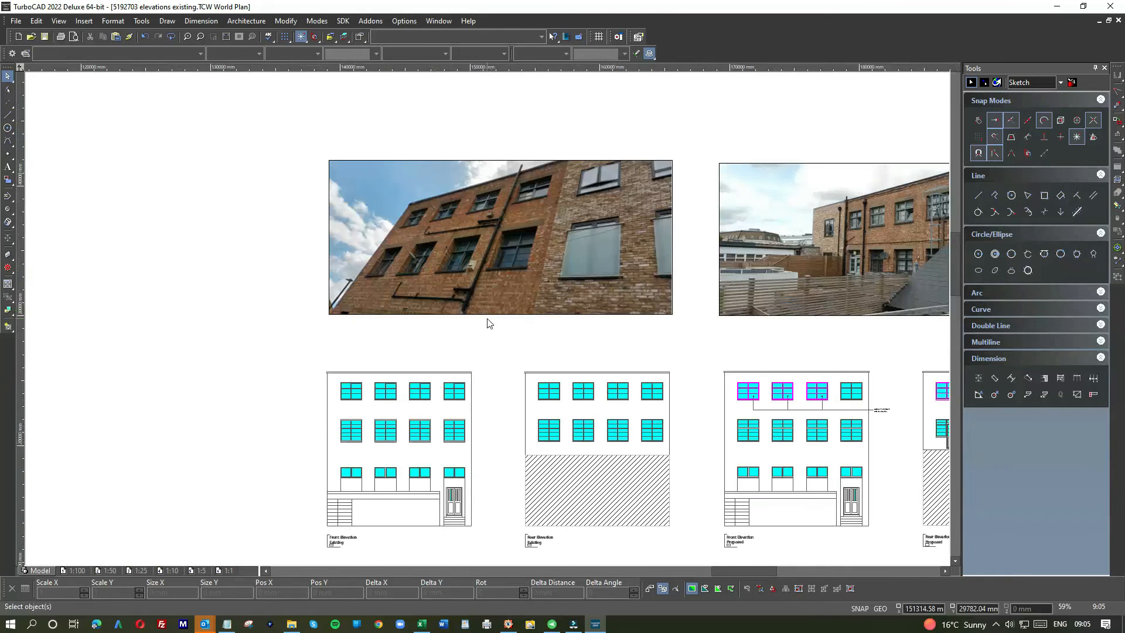
{"action": "scroll", "coordinate": [624, 349], "scroll_direction": "down", "scroll_amount": 3}
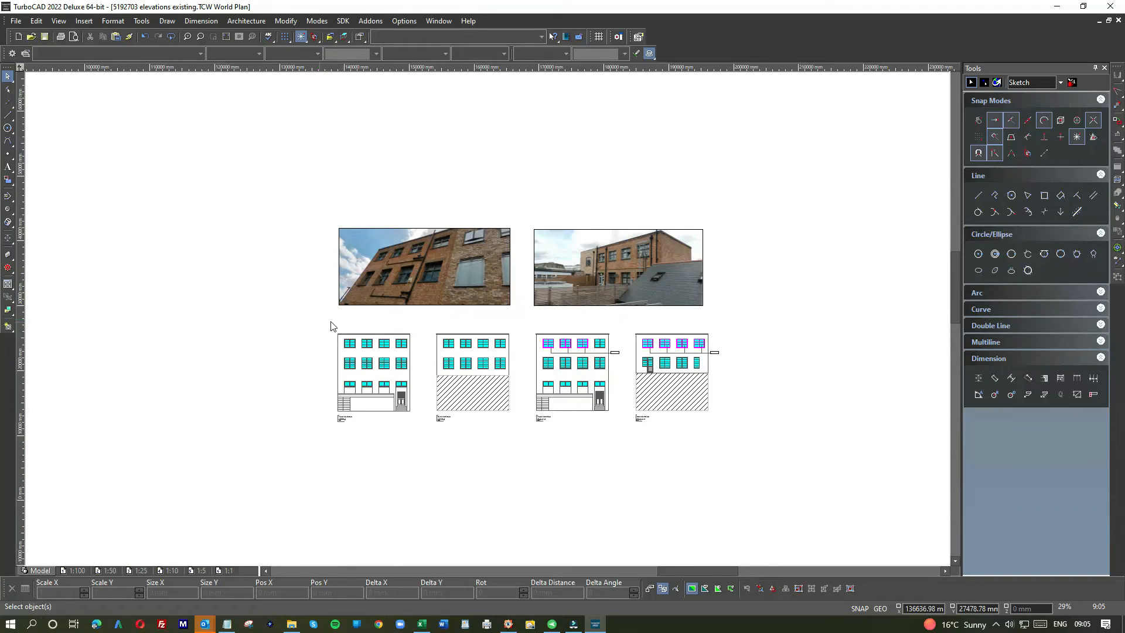
{"action": "scroll", "coordinate": [486, 318], "scroll_direction": "up", "scroll_amount": 6}
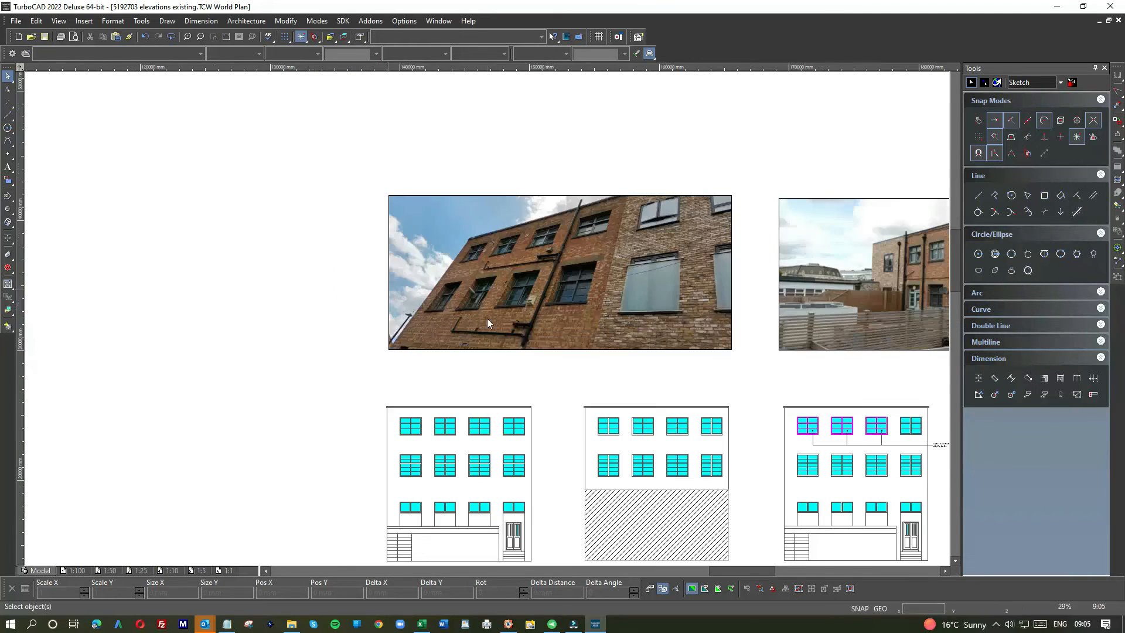
{"action": "scroll", "coordinate": [486, 318], "scroll_direction": "up", "scroll_amount": 3}
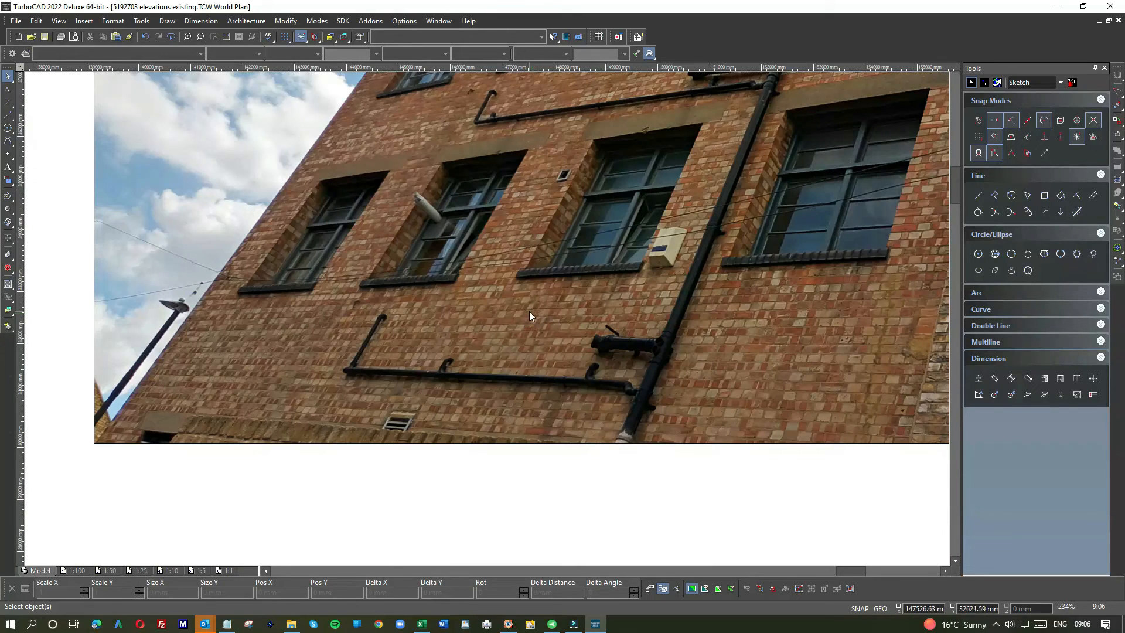
{"action": "scroll", "coordinate": [487, 318], "scroll_direction": "down", "scroll_amount": 5}
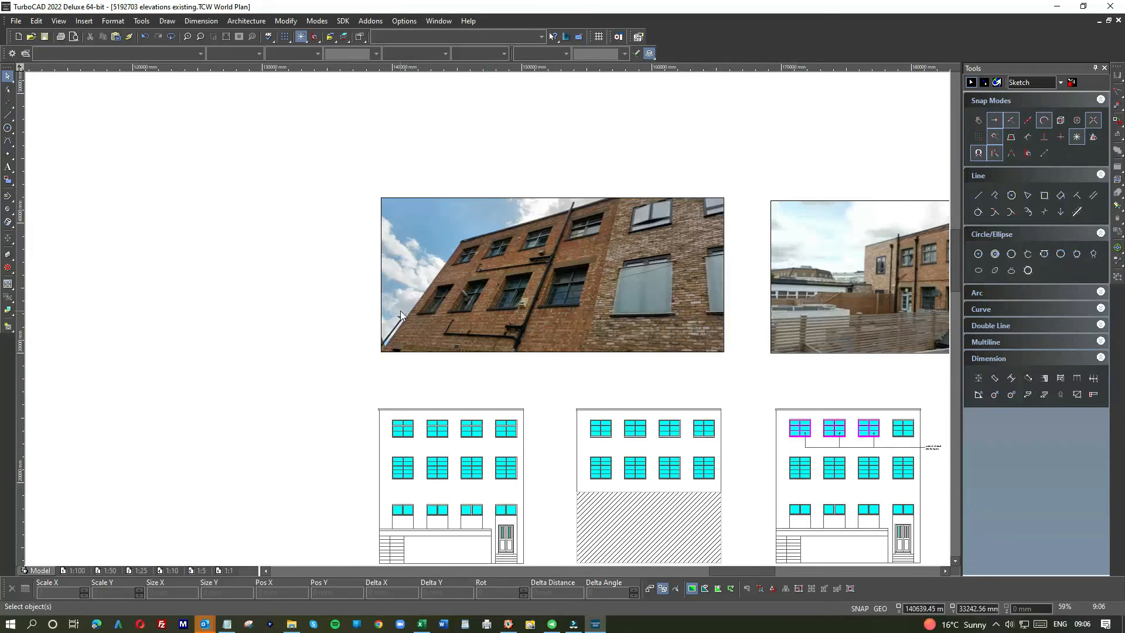
{"action": "scroll", "coordinate": [517, 371], "scroll_direction": "down", "scroll_amount": 2}
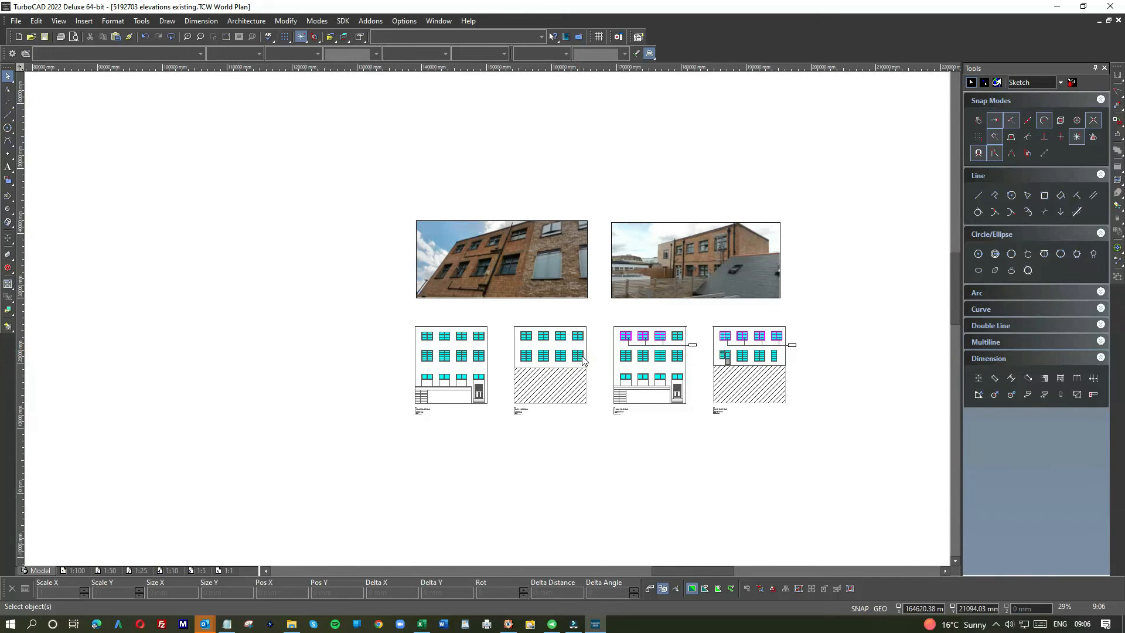
Review both site photos with the existing and proposed elevations, and frame them all together using a zoom window
{"action": "scroll", "coordinate": [585, 361], "scroll_direction": "up", "scroll_amount": 2}
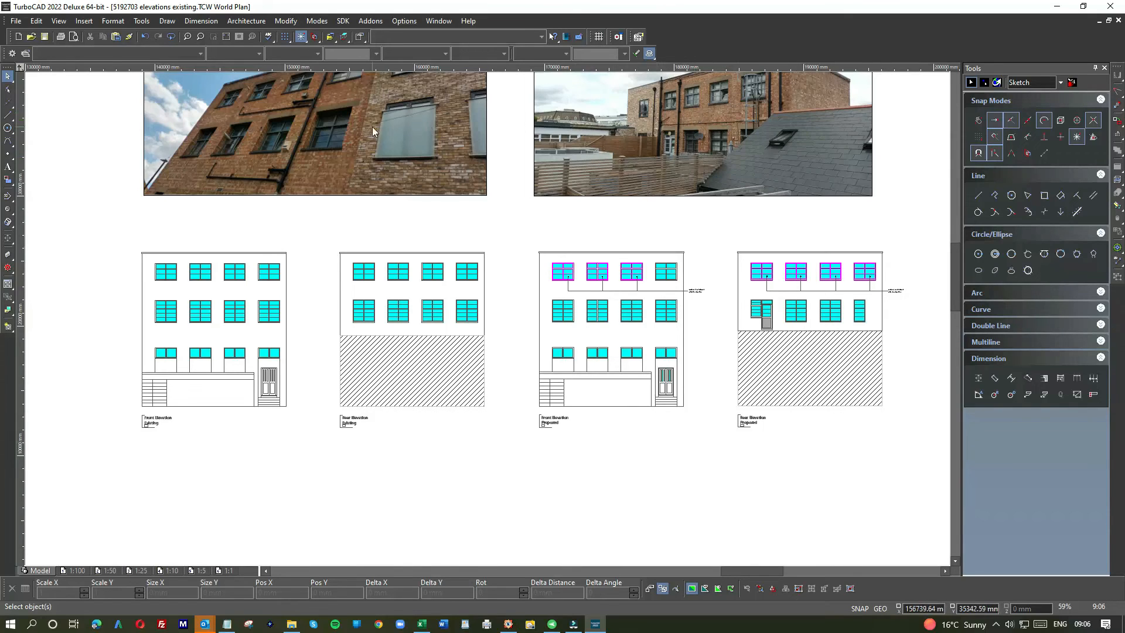
{"action": "scroll", "coordinate": [371, 127], "scroll_direction": "down", "scroll_amount": 2}
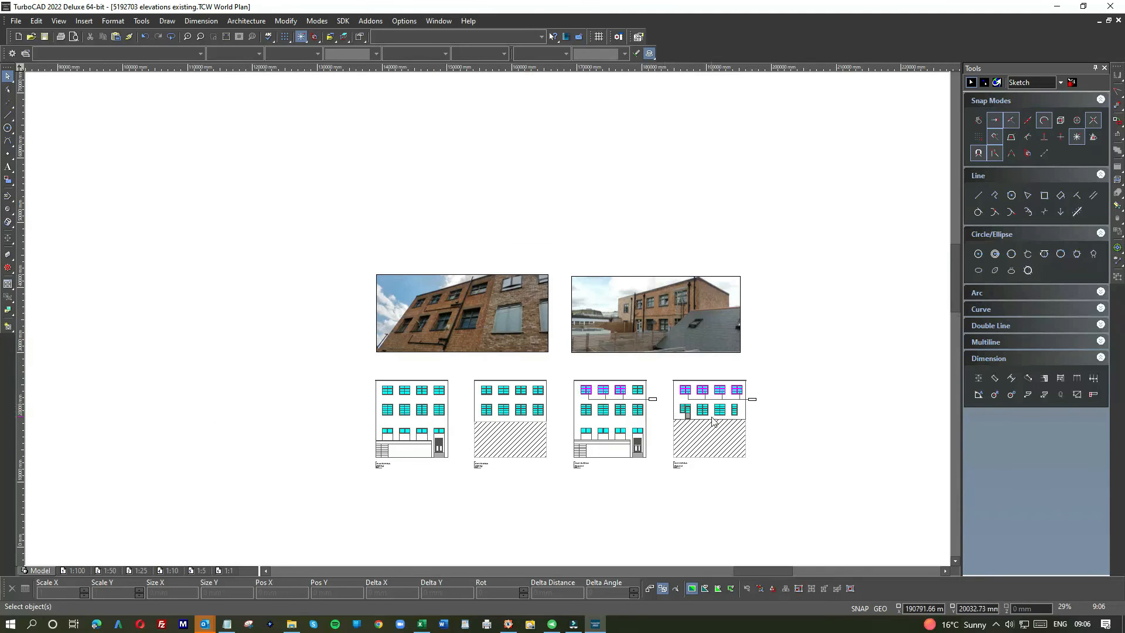
{"action": "scroll", "coordinate": [715, 422], "scroll_direction": "up", "scroll_amount": 2}
{"action": "scroll", "coordinate": [409, 324], "scroll_direction": "down", "scroll_amount": 2}
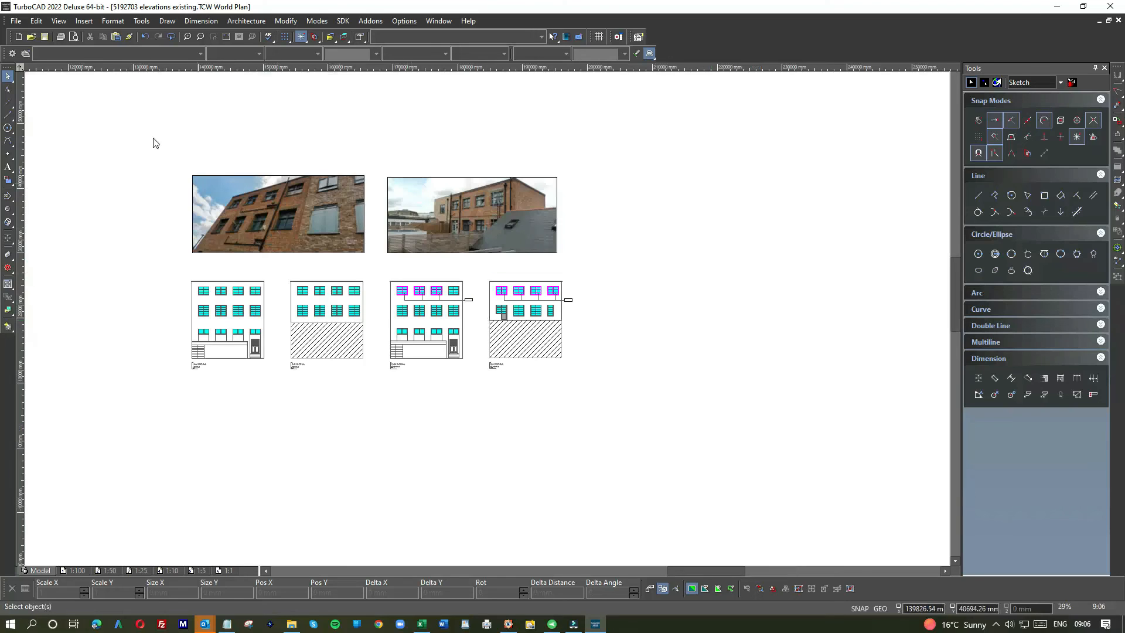
{"action": "left_click", "coordinate": [213, 36]}
{"action": "left_click", "coordinate": [172, 155]}
{"action": "left_click", "coordinate": [592, 391]}
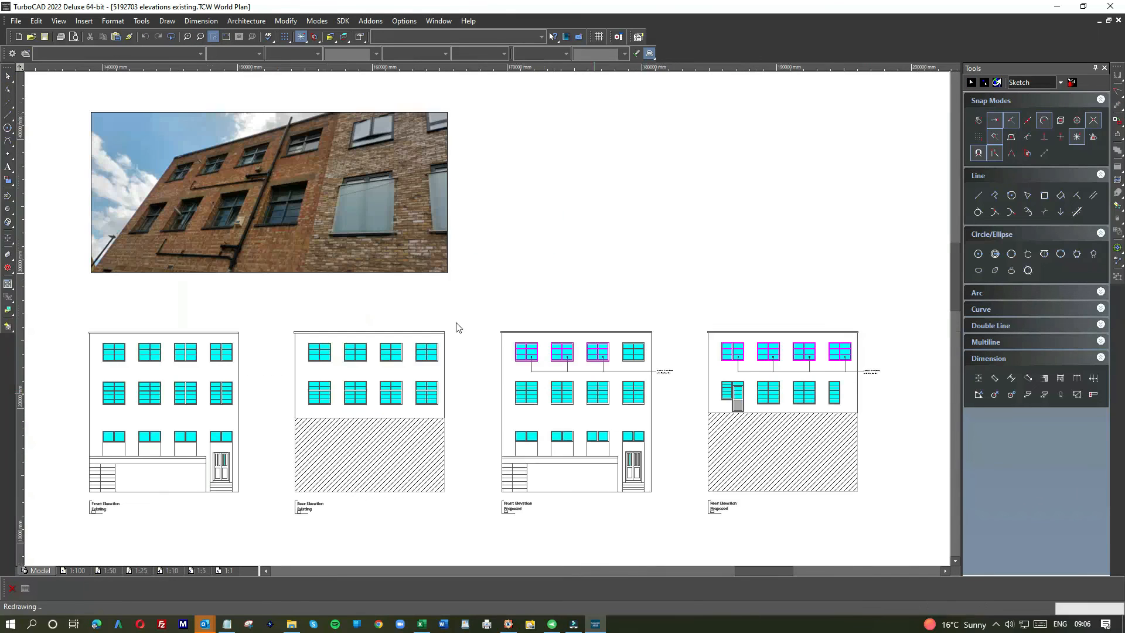